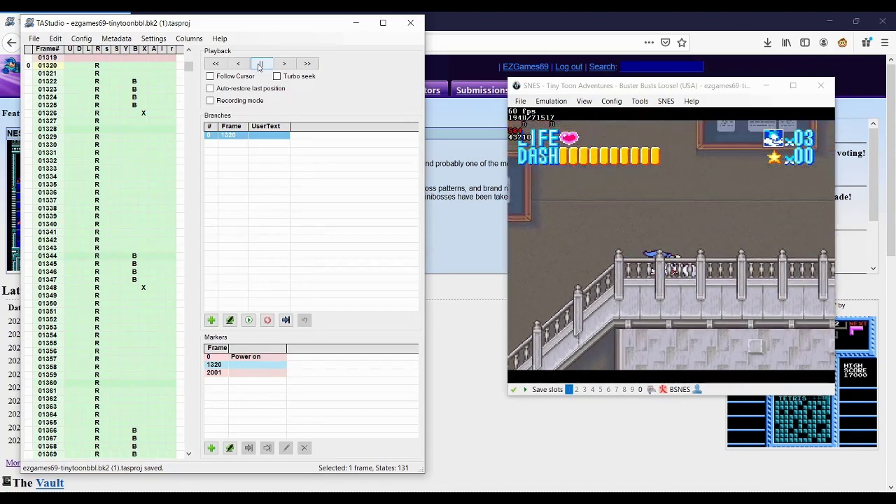
Step: Pause the playback with Follow Cursor enabled and examine the input frames around frame 2001
left_click(259, 67)
left_click(210, 76)
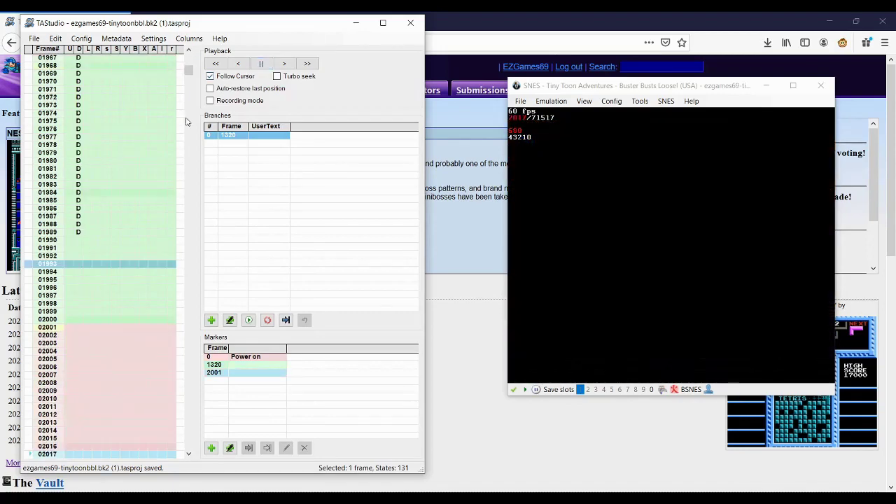
scroll(55, 193, "down", 3)
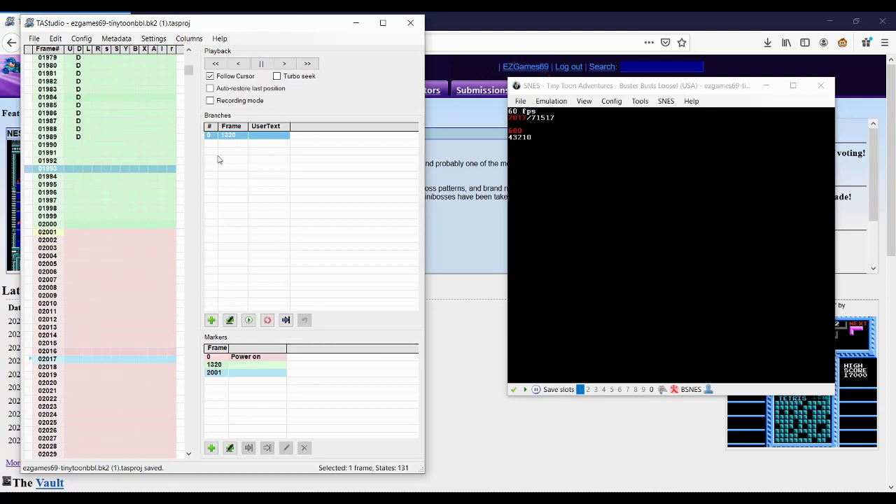
scroll(91, 223, "up", 2)
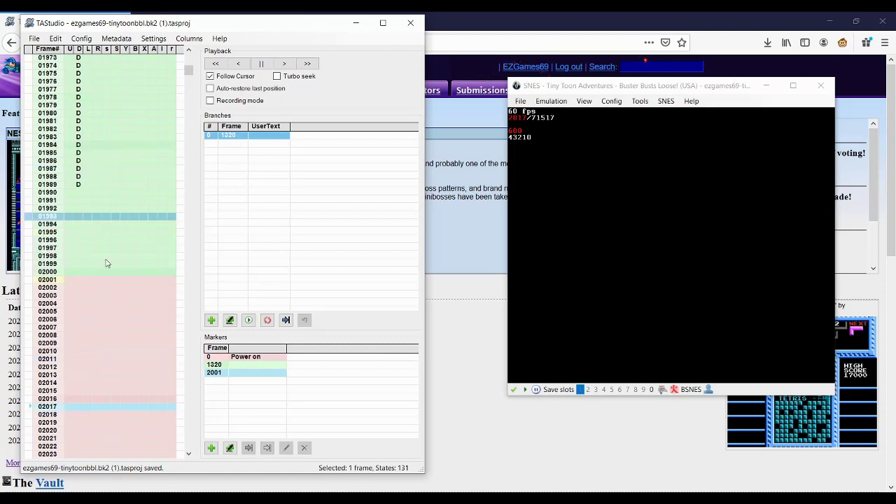
scroll(61, 266, "up", 2)
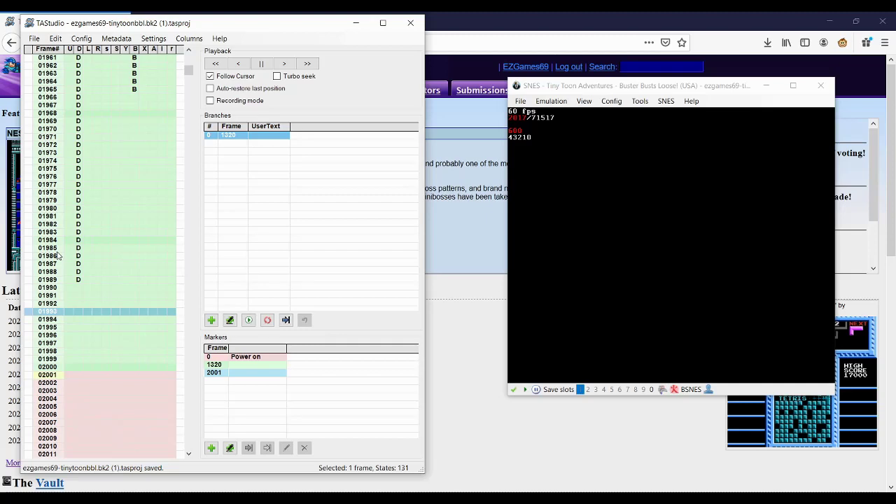
scroll(66, 295, "down", 4)
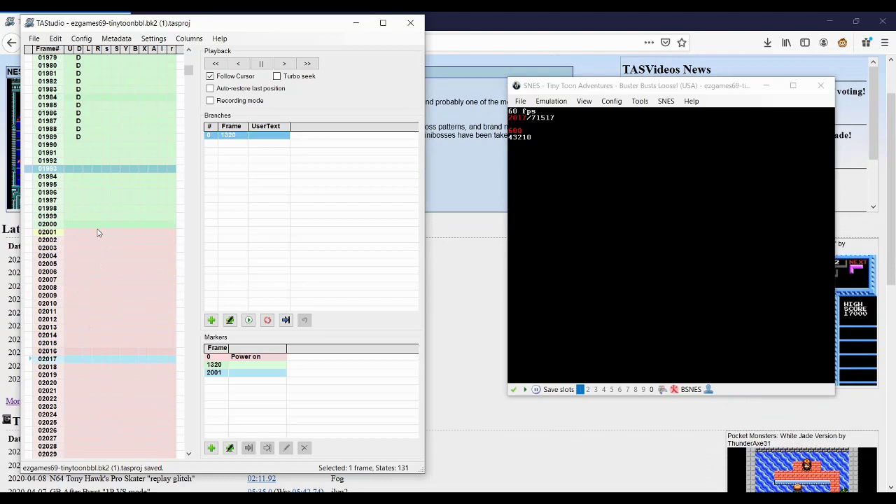
Step: Return to the marker at frame 1320 and replay the run with Follow Cursor off, pausing around frame 1645
left_click(219, 65)
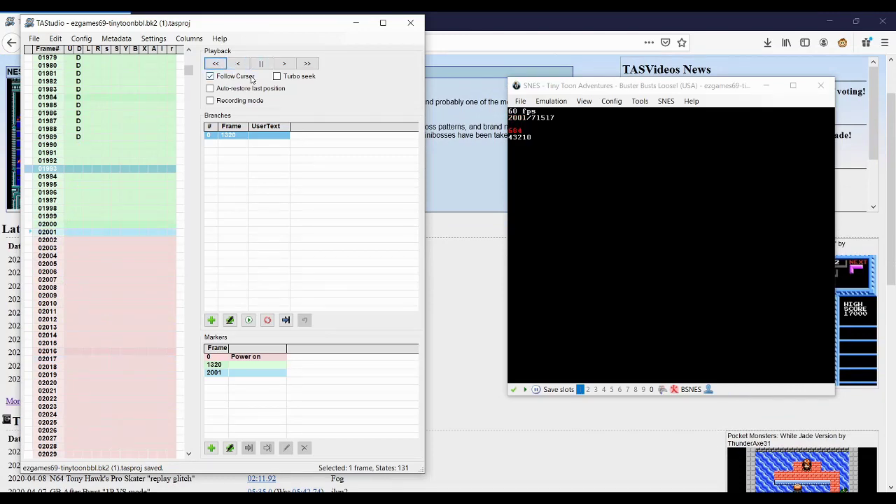
left_click(225, 65)
left_click(231, 77)
left_click(260, 65)
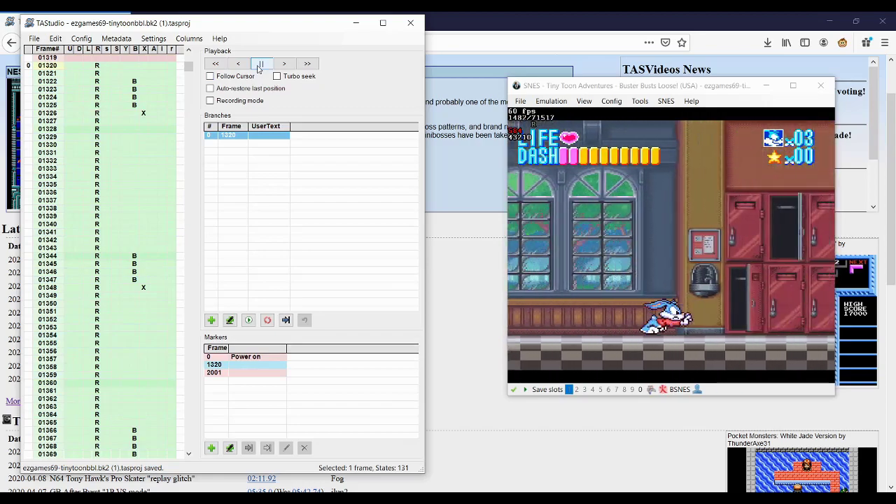
left_click(253, 77)
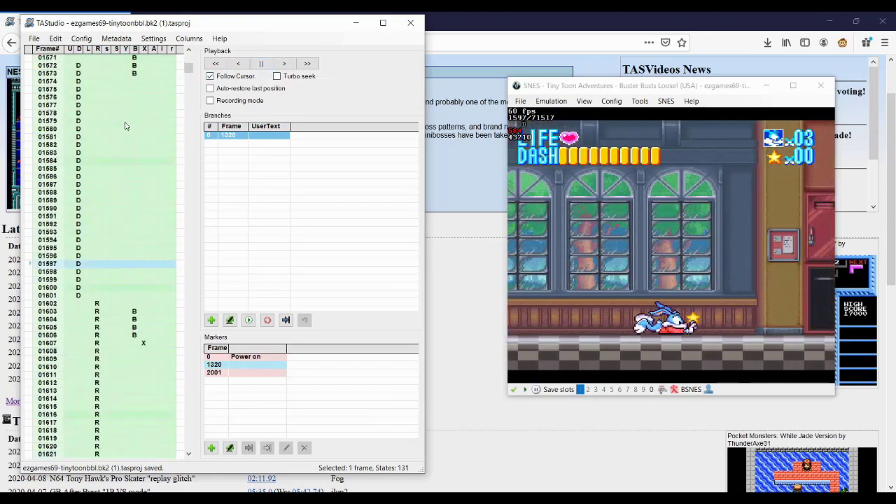
left_click(251, 77)
left_click(261, 65)
scroll(188, 92, "down", 1)
middle_click(159, 120)
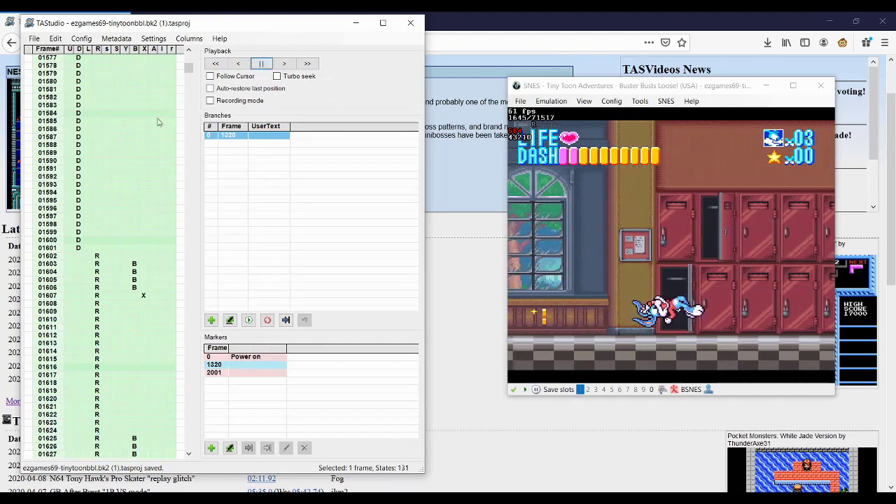
Step: Seek back to frame 1584 and save a new branch there
scroll(86, 152, "up", 1)
left_click(26, 161)
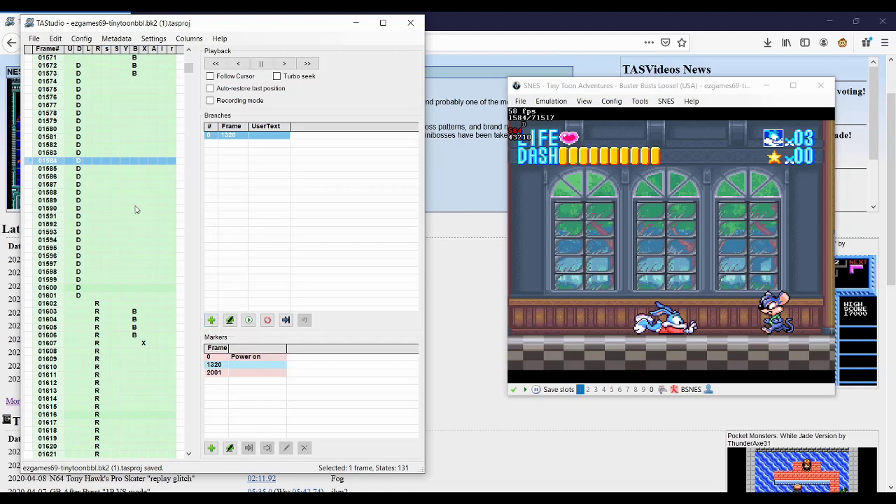
left_click(211, 320)
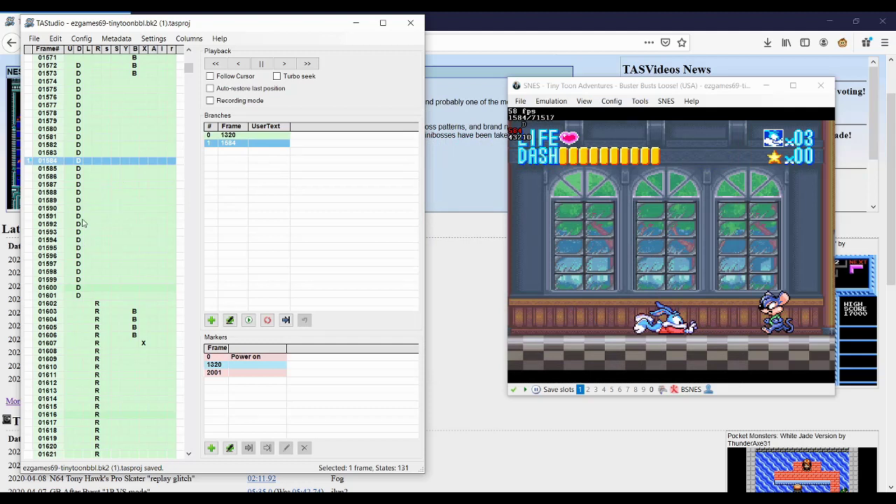
Step: Try replacing Down with Right on frames 1591 to 1601 and play back the result
left_click_drag(79, 219, 78, 295)
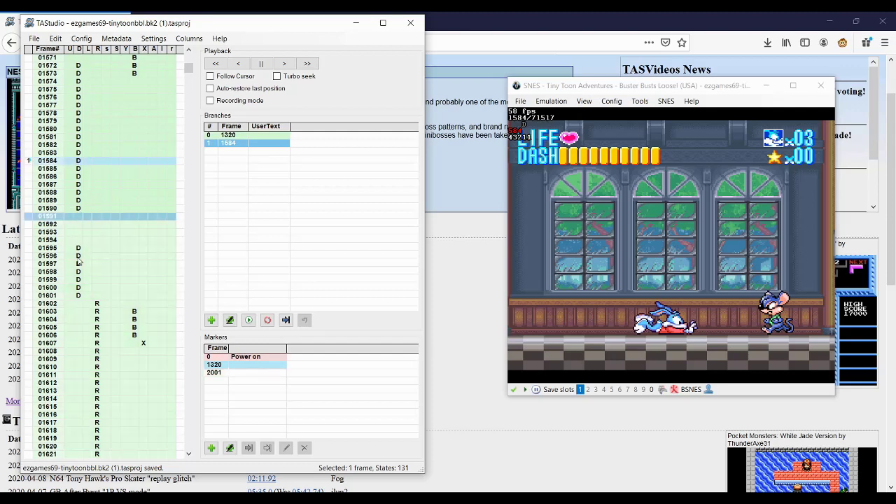
left_click_drag(99, 221, 100, 293)
left_click(261, 65)
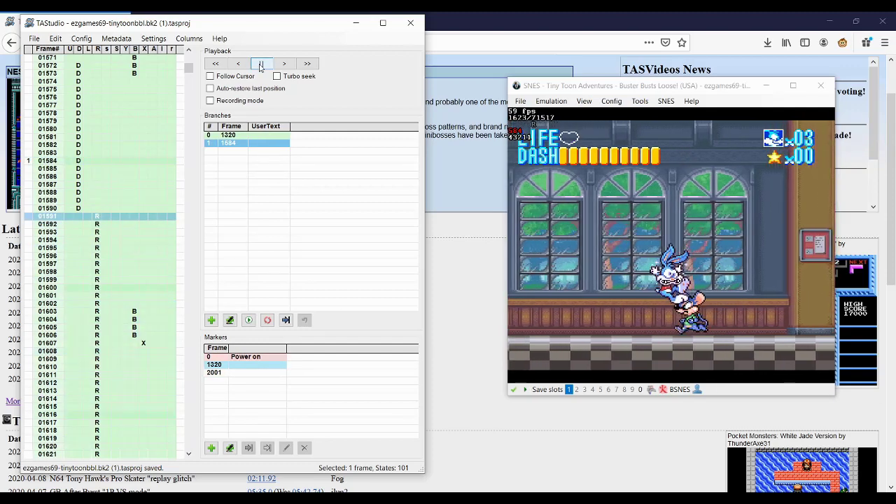
left_click(261, 64)
scroll(98, 191, "down", 10)
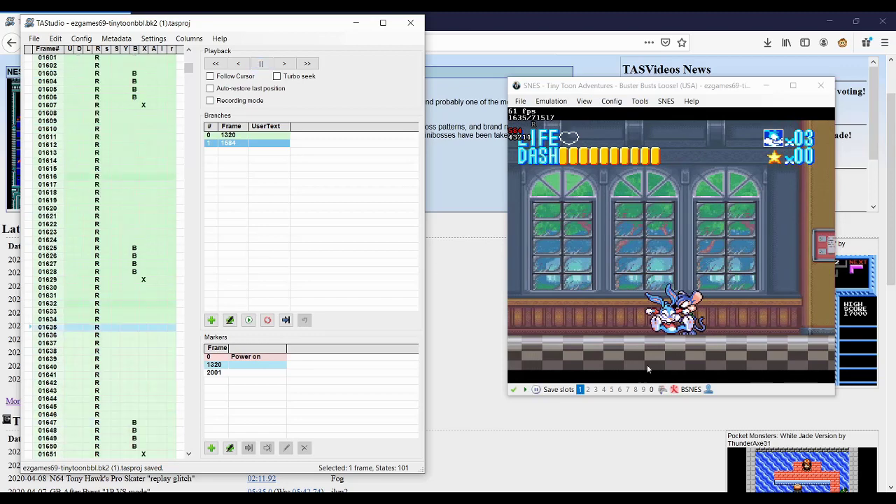
scroll(123, 190, "up", 12)
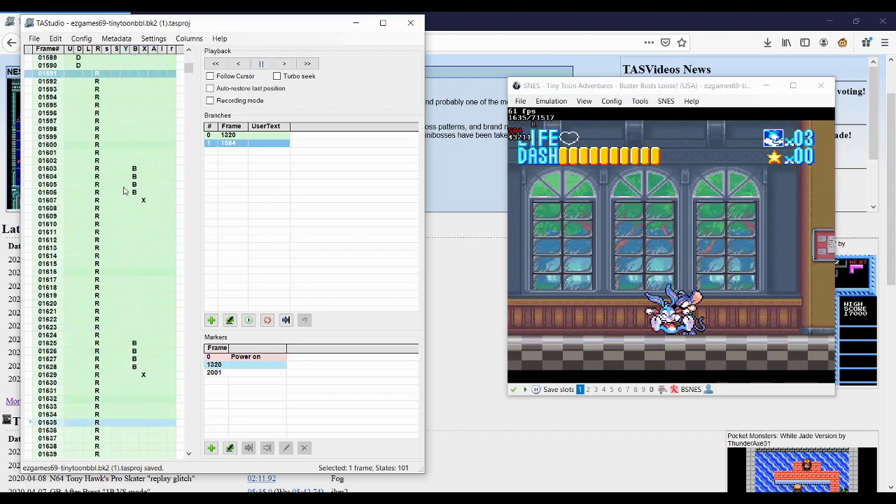
scroll(123, 191, "down", 2)
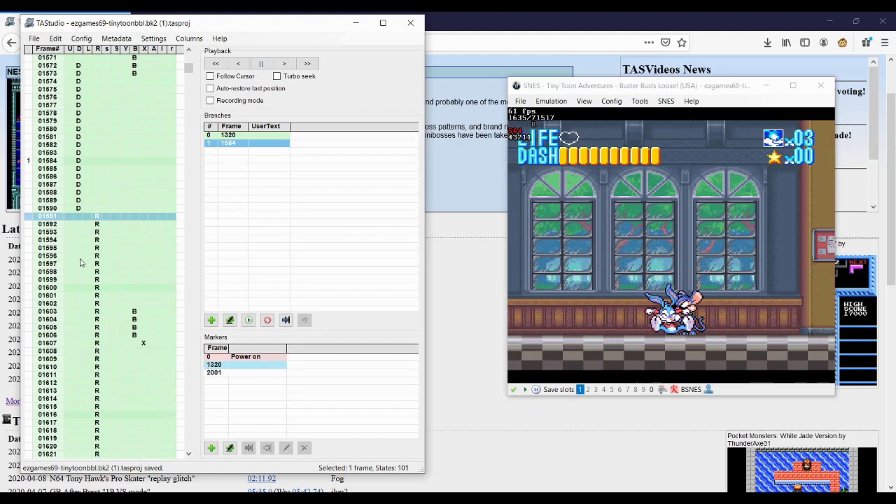
Step: Load the branch saved at frame 1584 and play back its original inputs
right_click(232, 148)
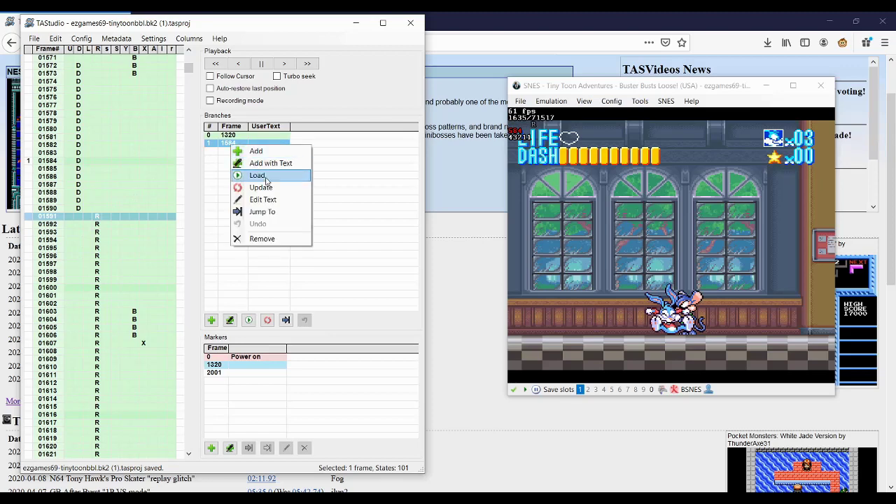
left_click(266, 177)
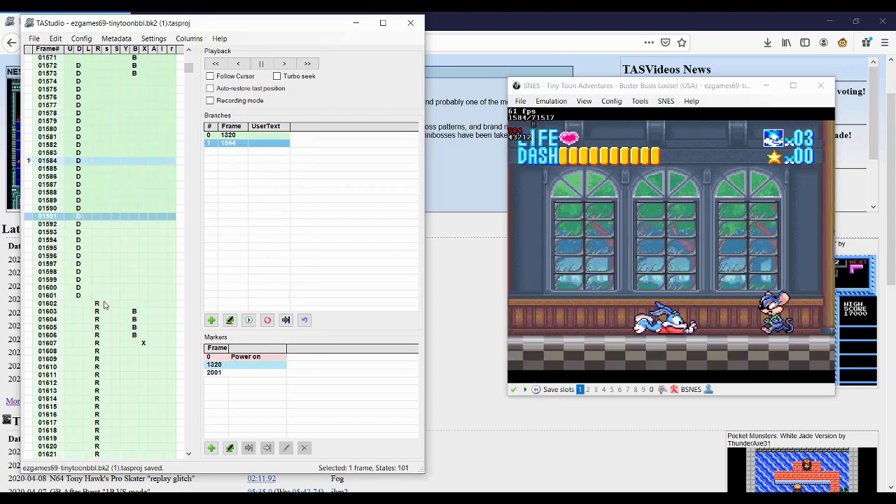
left_click(262, 64)
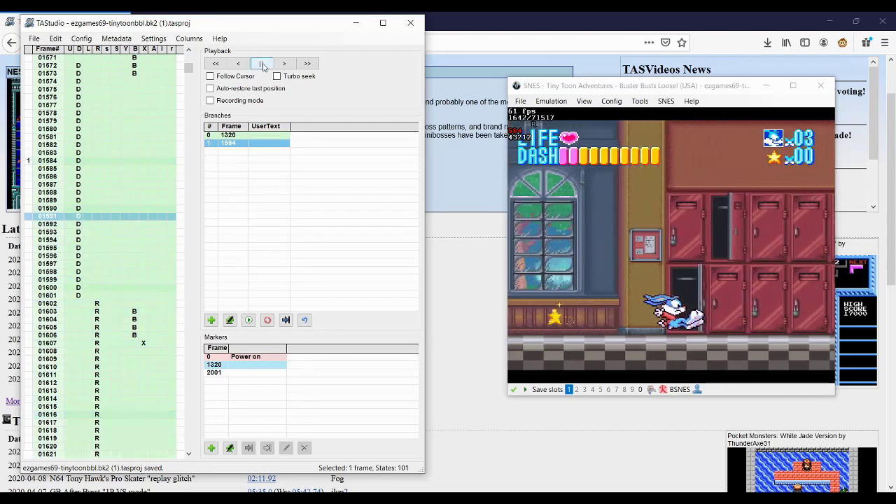
left_click(264, 63)
Step: Seek to frame 1587 and replay the slide up to the jump at around frame 1608
left_click(28, 185)
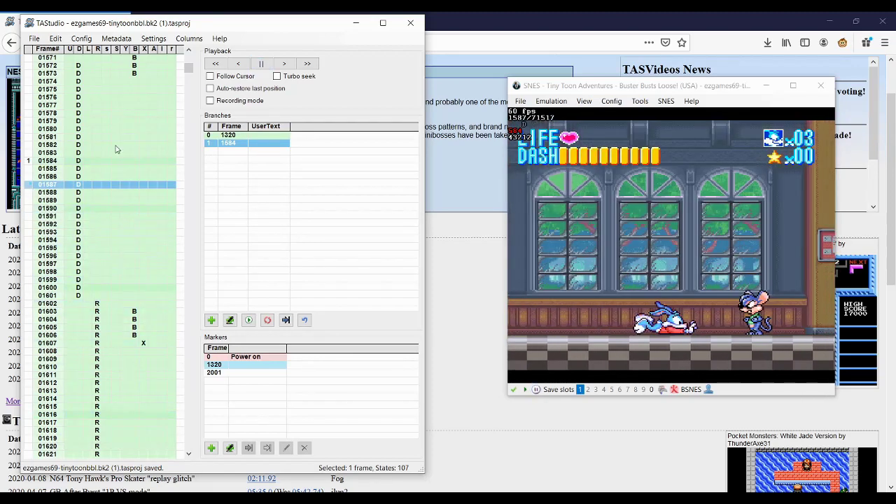
left_click(264, 64)
left_click(263, 64)
scroll(77, 210, "down", 4)
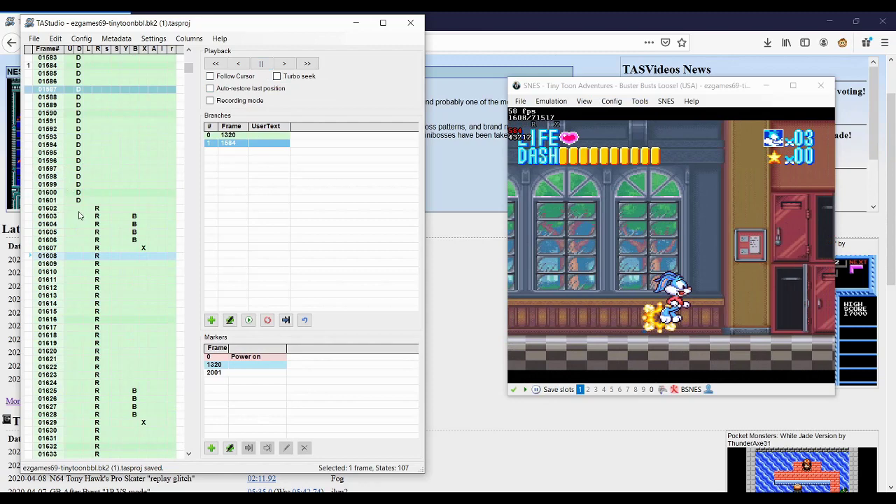
Step: Change the input on frame 1602 from Right to Down and play back the result
left_click(79, 208)
left_click(96, 207)
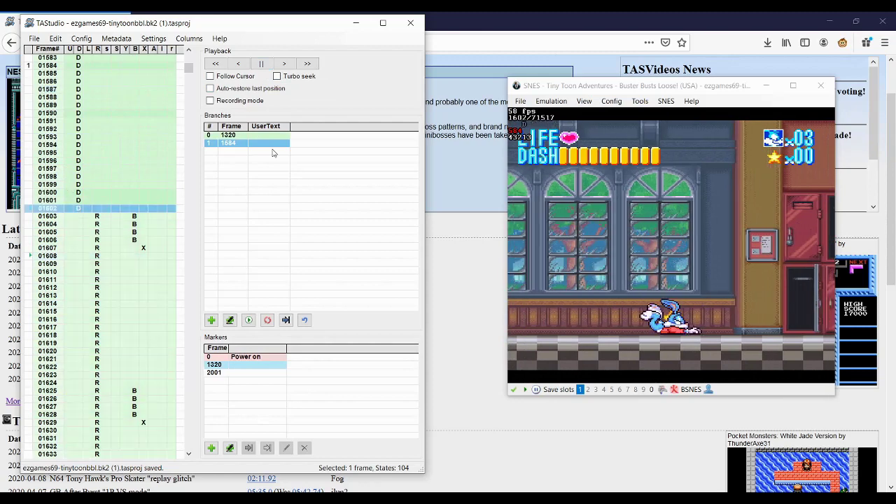
left_click(263, 63)
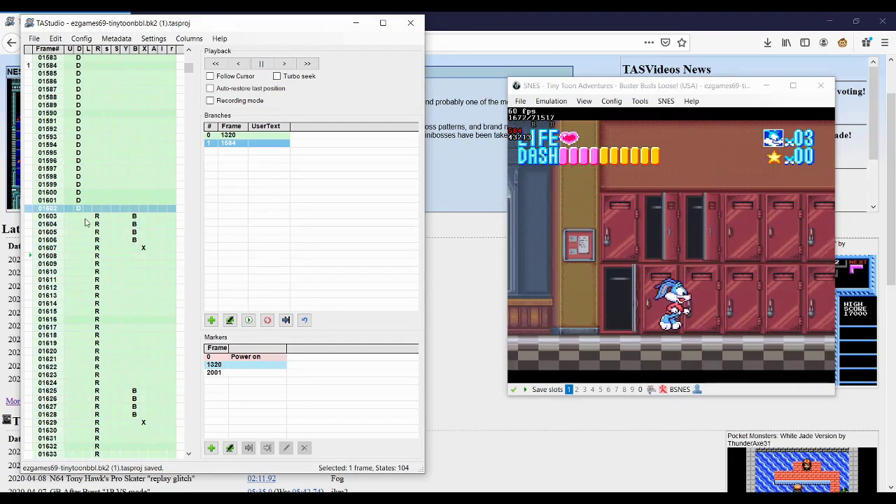
Step: Insert a frame at 1603 holding Right and play the run on to its end with Follow Cursor enabled
left_click(43, 217)
key("Insert")
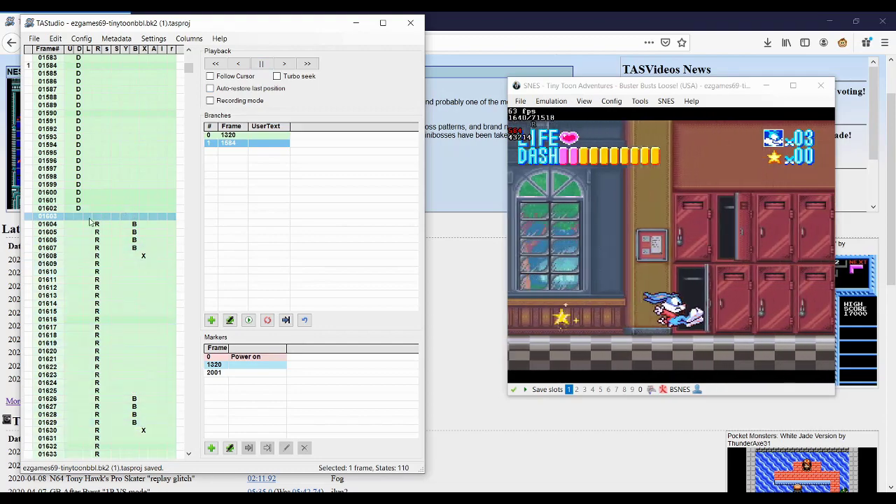
left_click(96, 217)
scroll(251, 99, "up", 1)
left_click(261, 64)
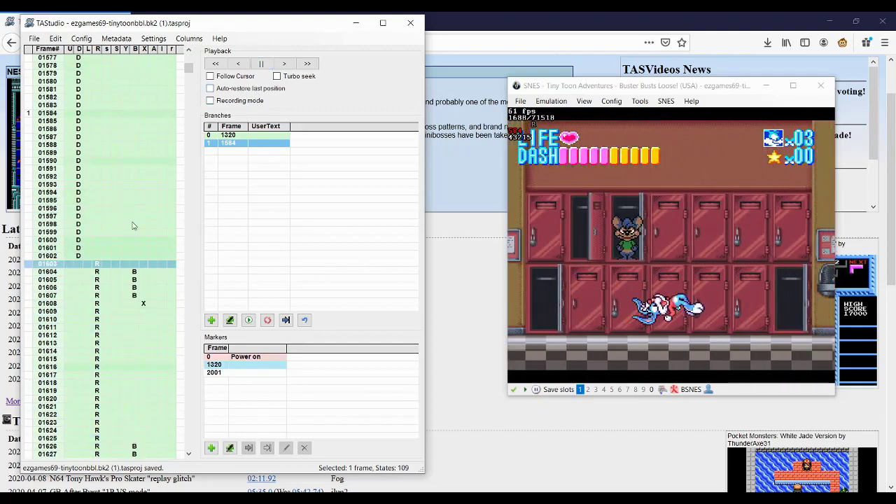
left_click(261, 64)
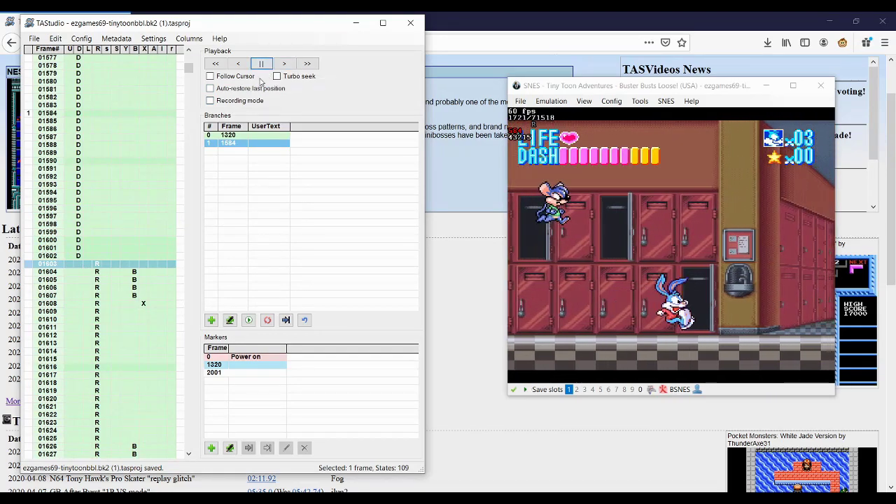
left_click(242, 76)
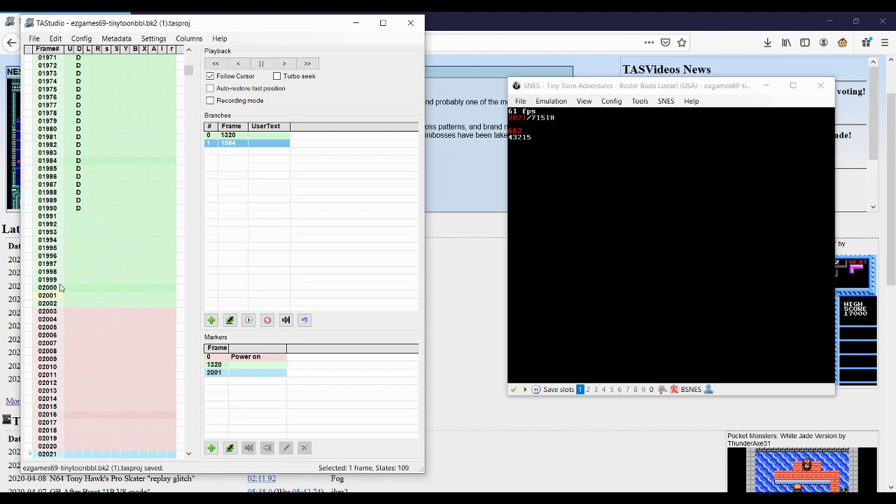
Step: Reload the branch saved at frame 1584, turn off Follow Cursor, and replay to about frame 1623
double_click(214, 145)
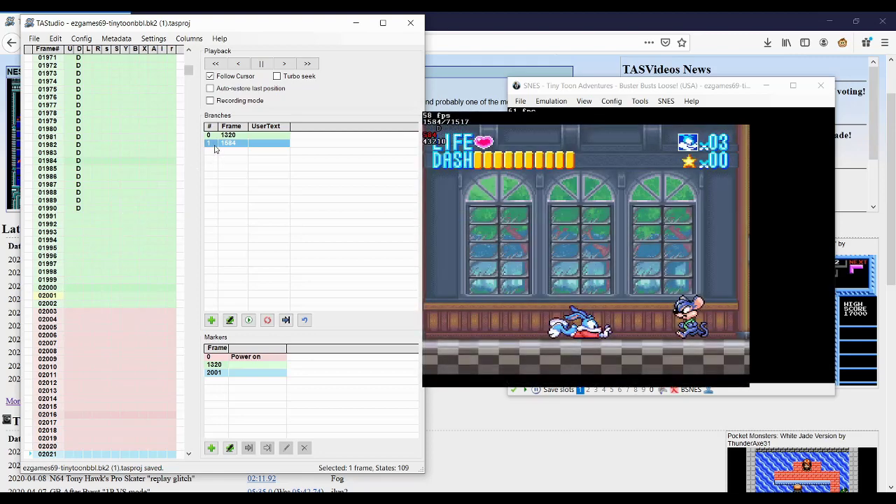
right_click(230, 143)
left_click(264, 177)
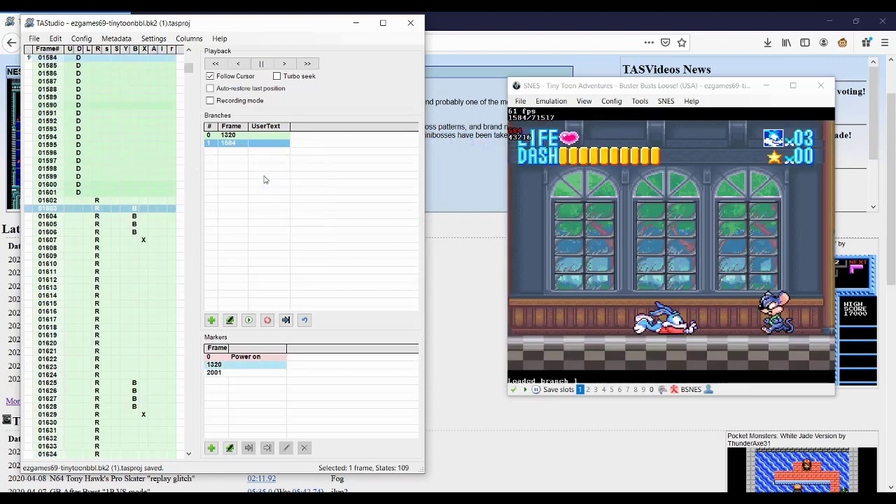
left_click(252, 76)
left_click(262, 64)
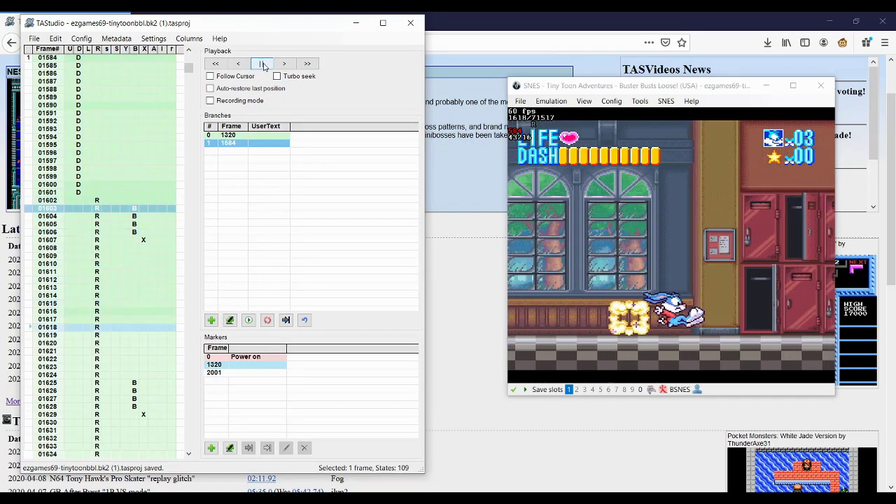
left_click(262, 64)
Step: Replace Down with Right on frames 1593 to 1601, keeping Down through frame 1592, and play back the result
scroll(96, 166, "up", 4)
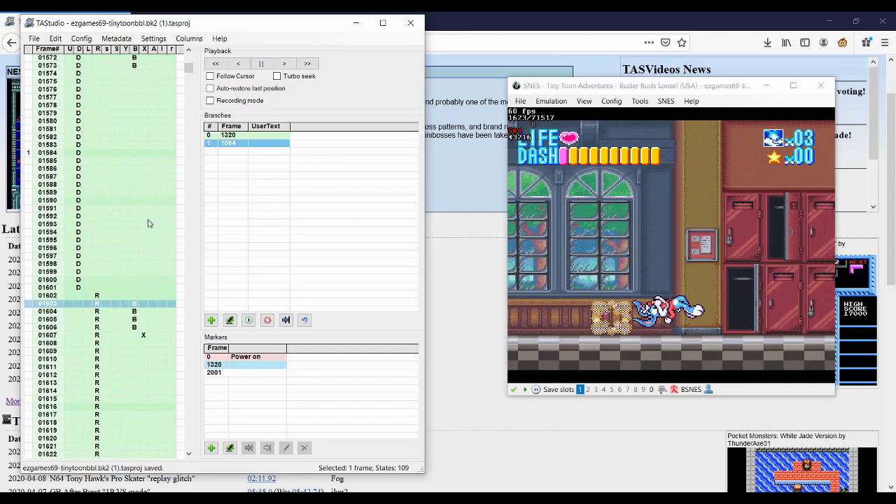
scroll(136, 210, "down", 5)
scroll(137, 210, "up", 3)
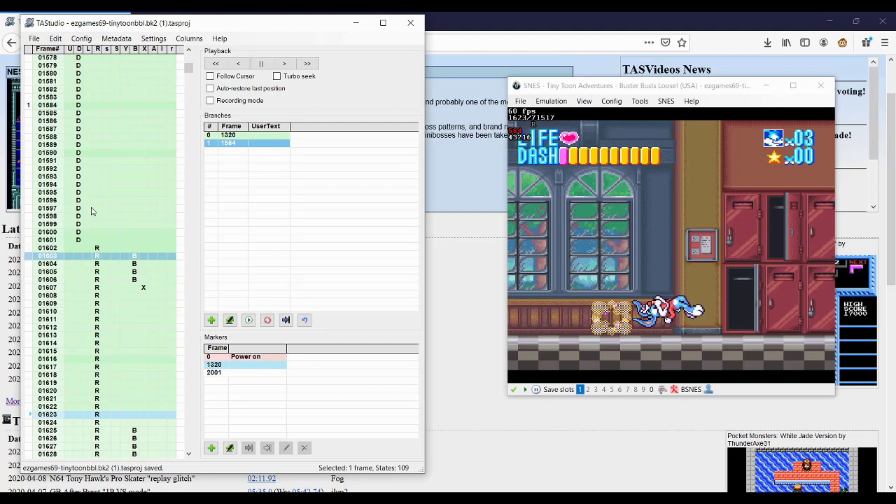
left_click_drag(78, 137, 78, 240)
left_click_drag(97, 138, 98, 267)
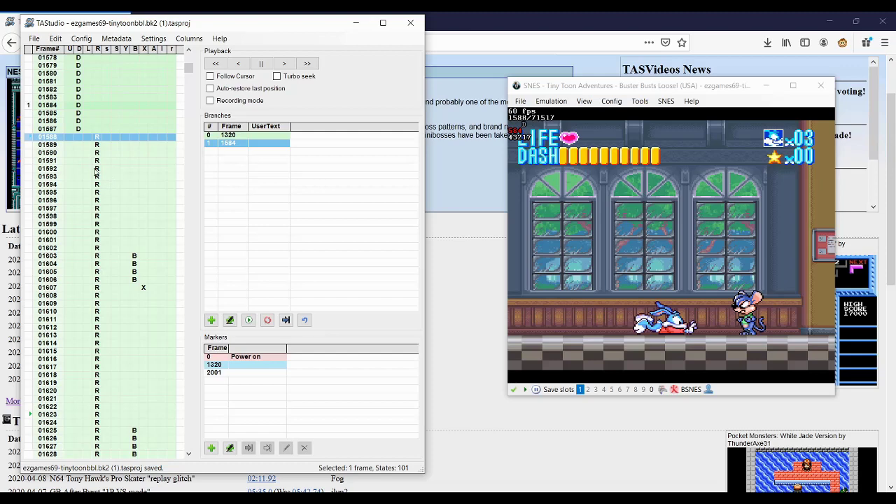
left_click_drag(78, 137, 79, 169)
left_click_drag(99, 138, 102, 170)
left_click(262, 64)
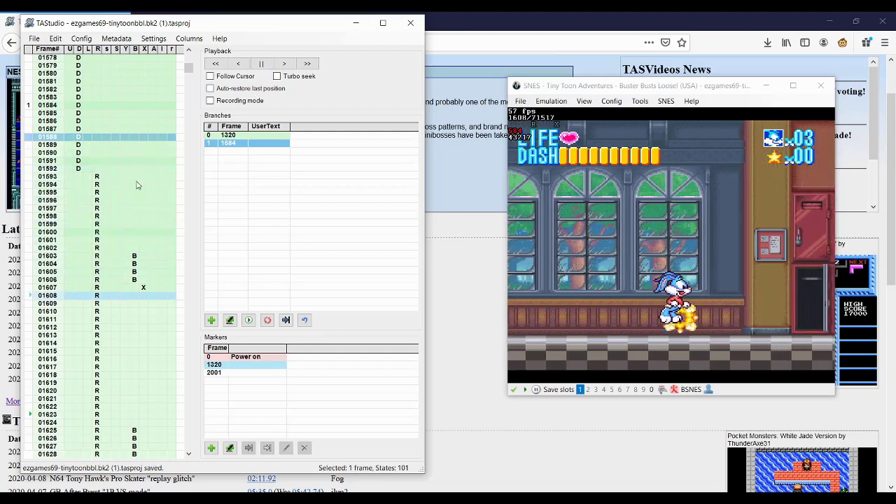
Step: Add B on frame 1593, r on 1594 and 1596, and Down on 1614, clearing B from 1603 to 1606 and X on 1607
left_click(137, 179)
left_click(170, 187)
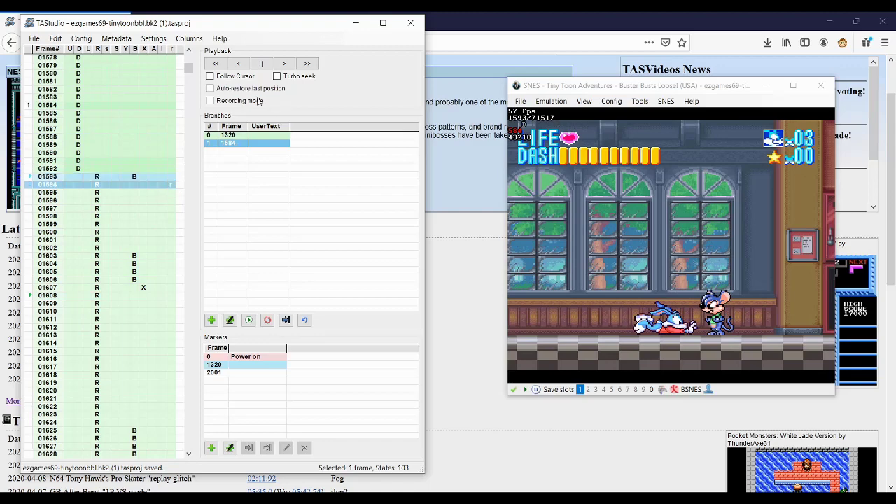
left_click(170, 200)
left_click_drag(135, 257, 136, 281)
left_click(142, 288)
scroll(139, 283, "down", 3)
left_click(79, 201)
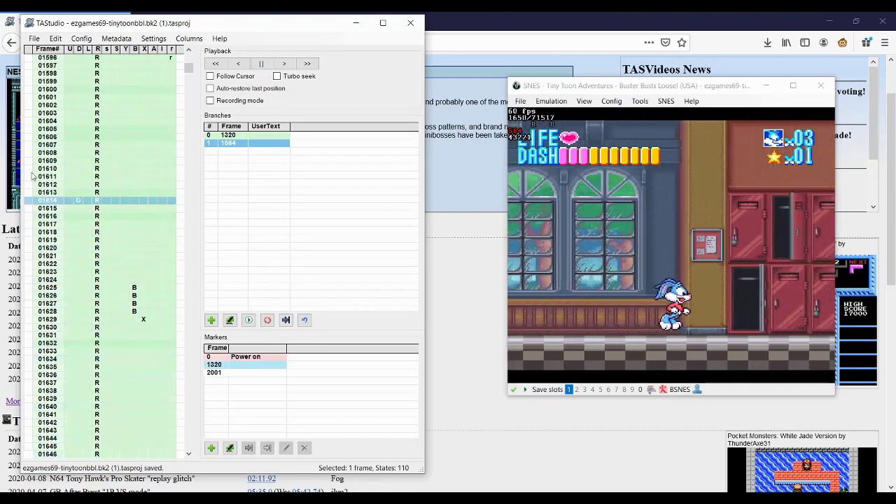
Step: Try different timings for the added Down input by inserting and deleting frames at 1607 until it sits on frame 1607
left_click(35, 148)
key("ctrl+Insert")
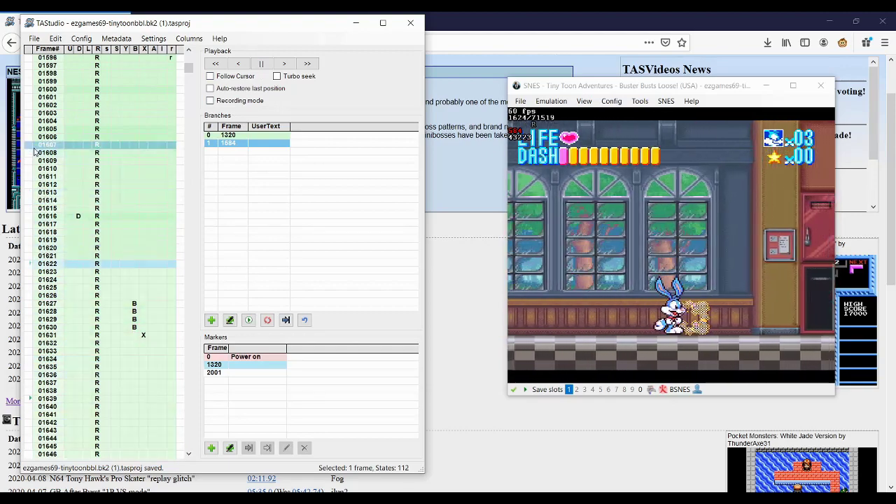
key("ctrl+Delete")
key("ctrl+Delete")
key("ctrl+Delete")
key("ctrl+Delete")
key("ctrl+Delete")
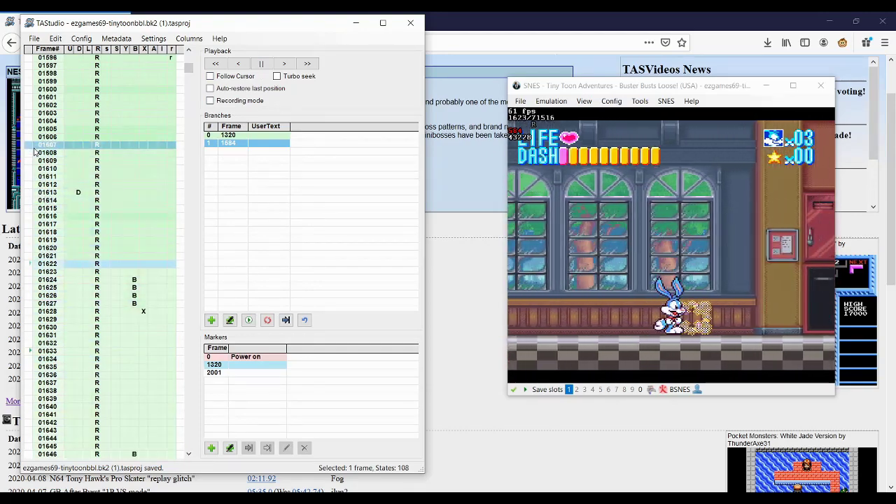
key("ctrl+Delete")
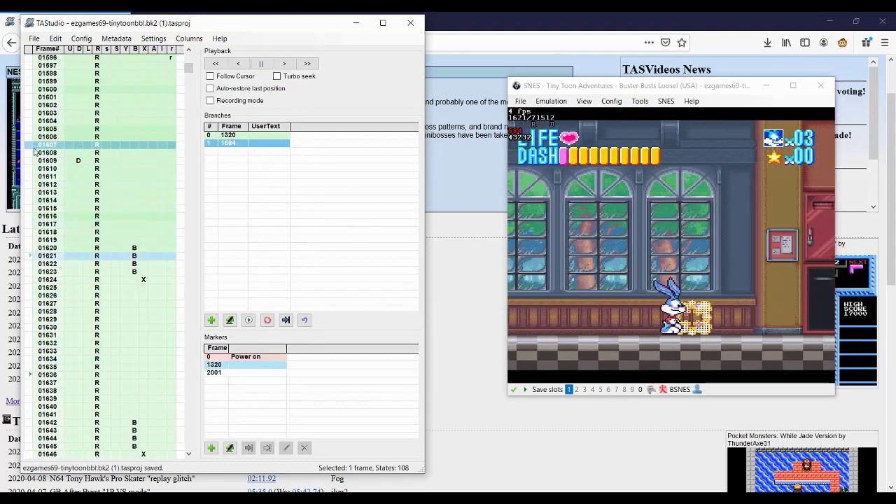
key("ctrl+Delete")
key("ctrl+Delete")
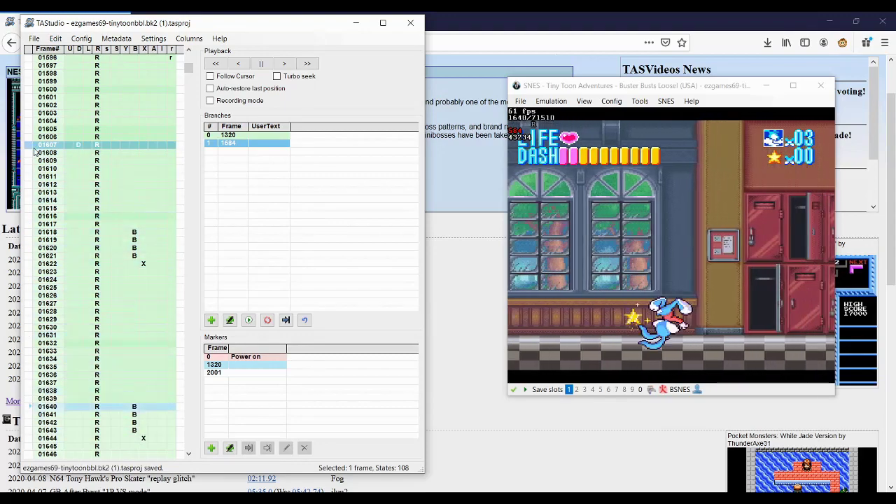
Step: Insert a frame at 1593 and hold Right on it
scroll(33, 151, "up", 4)
left_click(31, 131)
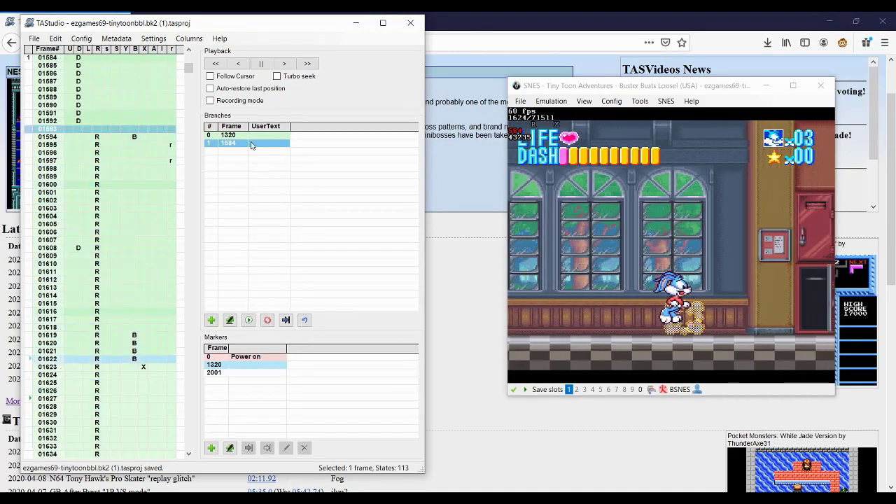
left_click(98, 130)
Step: Insert seven frames at 1607 to push the Down input back to frame 1615, watching the replay
scroll(69, 183, "down", 1)
left_click(46, 192)
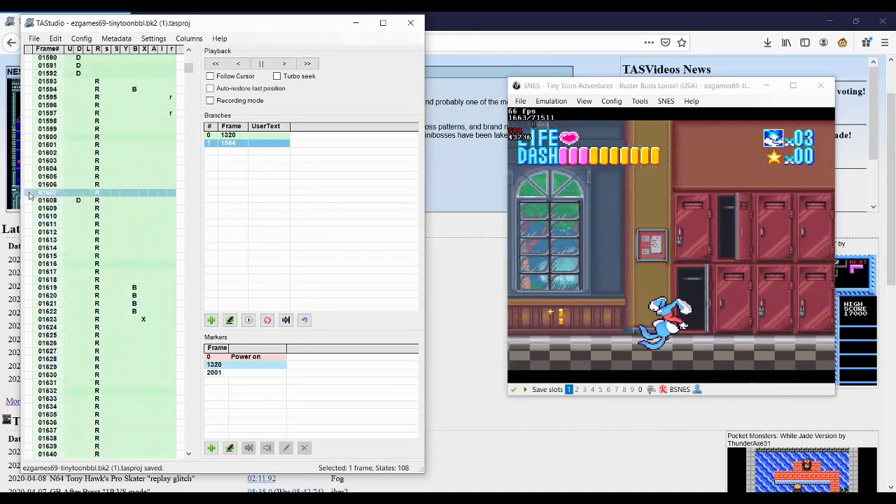
key("ctrl+Insert")
key("ctrl+Insert")
key("ctrl+Insert")
key("ctrl+Insert")
key("ctrl+Insert")
key("ctrl+Insert")
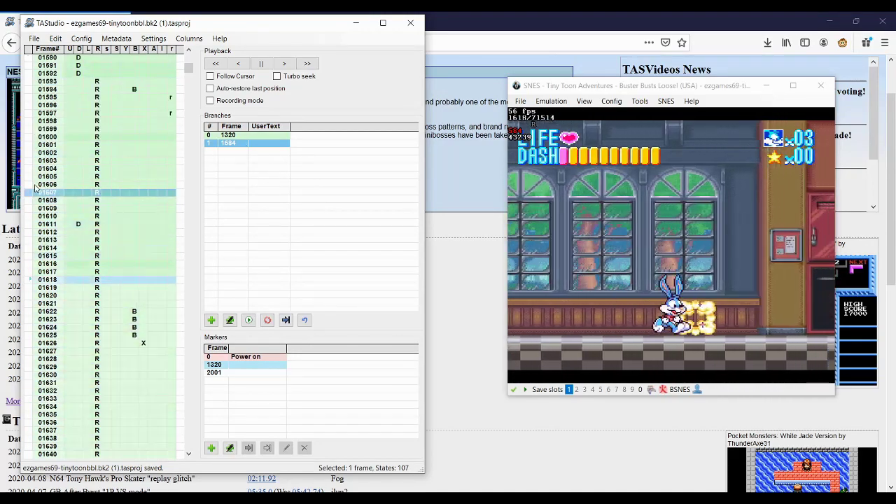
key("ctrl+Insert")
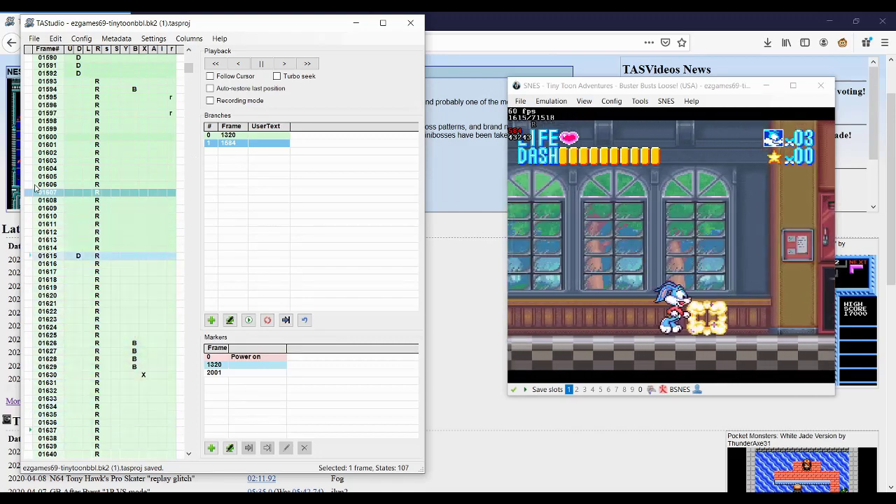
Step: Clear the leftover B and X inputs from frame 1626 onward and play the run to about frame 1745
left_click(261, 64)
scroll(144, 186, "down", 3)
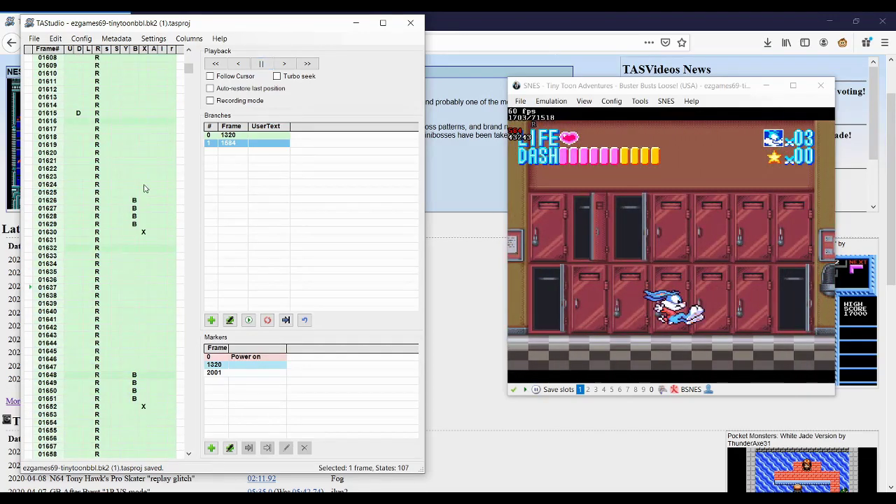
left_click_drag(132, 200, 139, 210)
scroll(136, 210, "down", 6)
scroll(137, 210, "down", 14)
left_click(144, 151)
scroll(144, 152, "up", 18)
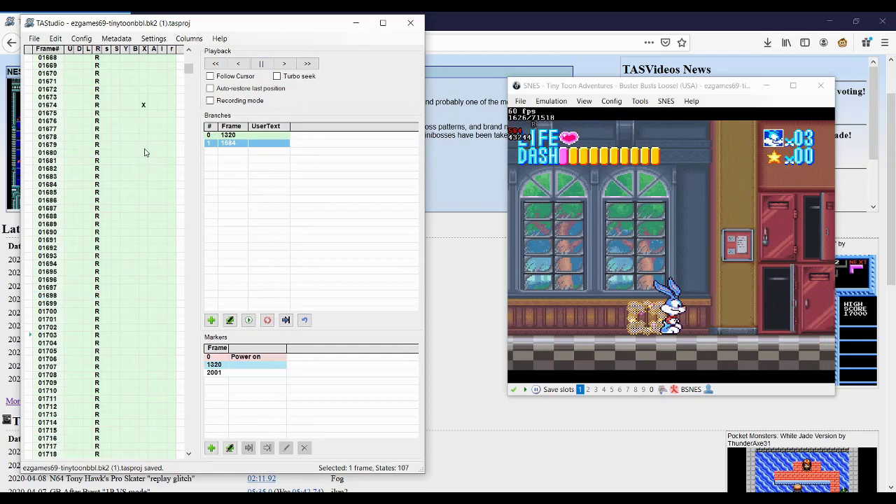
scroll(174, 214, "down", 16)
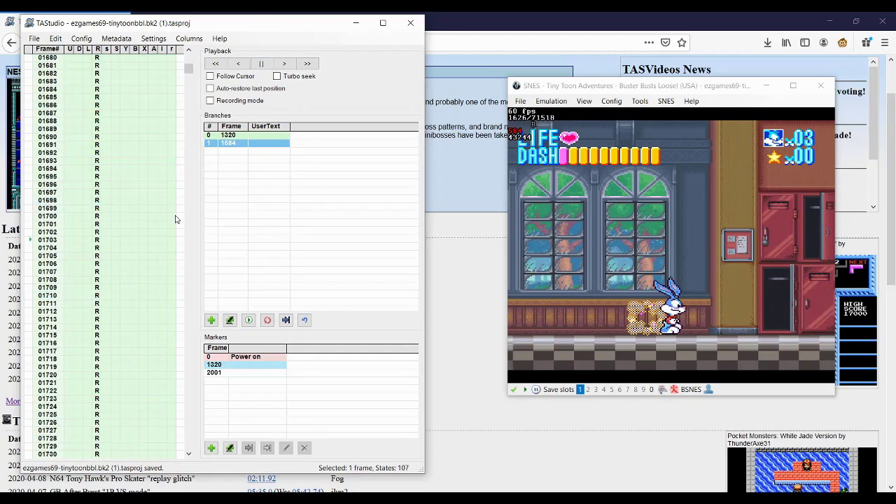
left_click(171, 366)
left_click(261, 64)
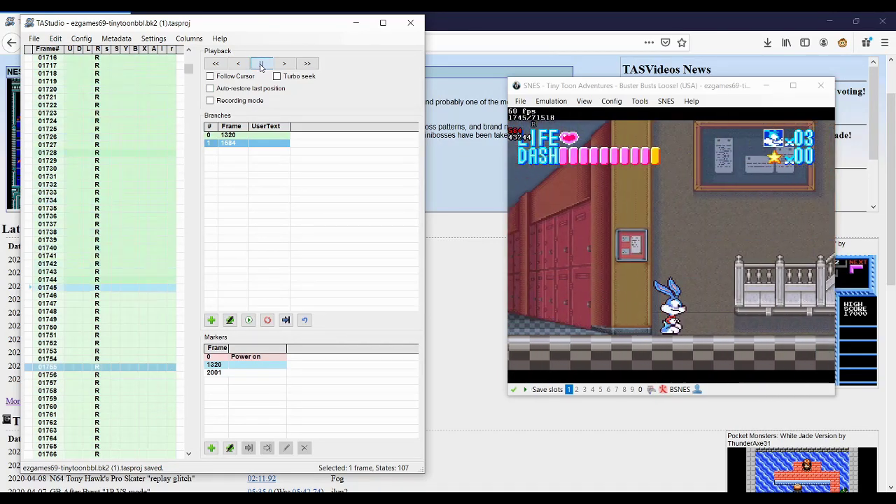
Step: Add B on frames 1755 to 1760 with Follow Cursor on, and play to about frame 1795 with it off
left_click(210, 75)
left_click_drag(134, 82, 134, 120)
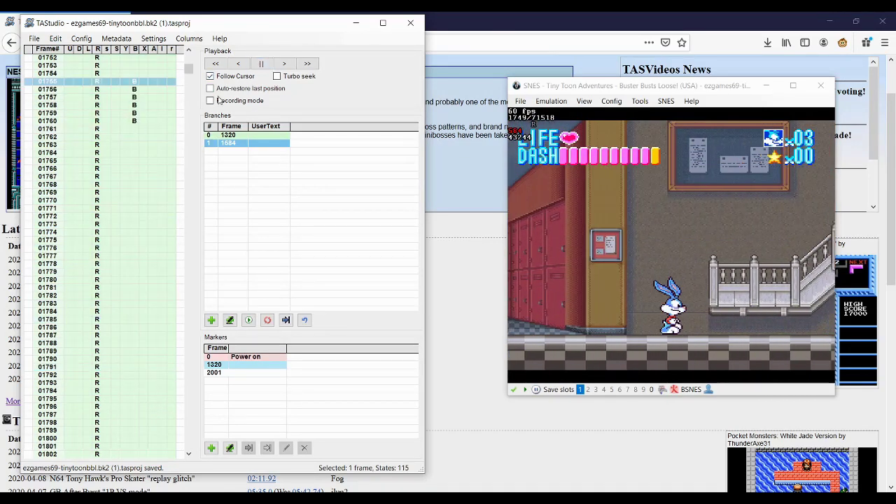
left_click(260, 65)
left_click(261, 68)
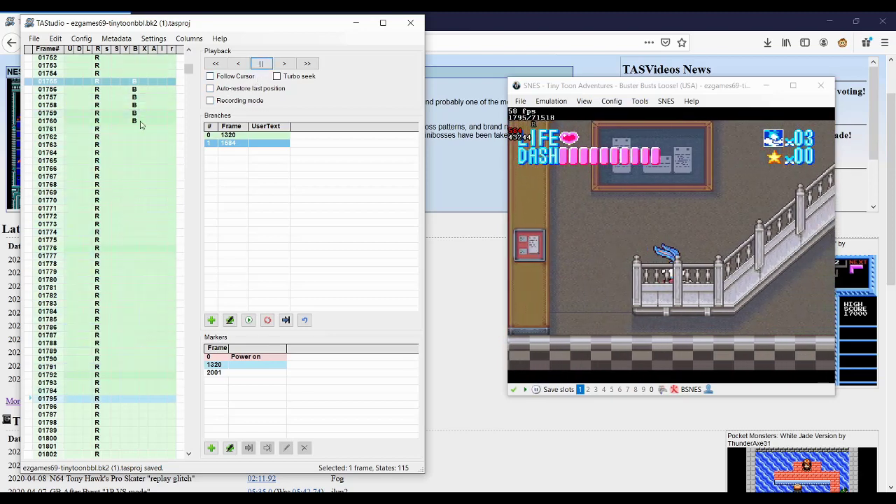
Step: Add r on frame 1765, play the result to about frame 1810, and enable Follow Cursor
left_click(172, 160)
left_click(266, 67)
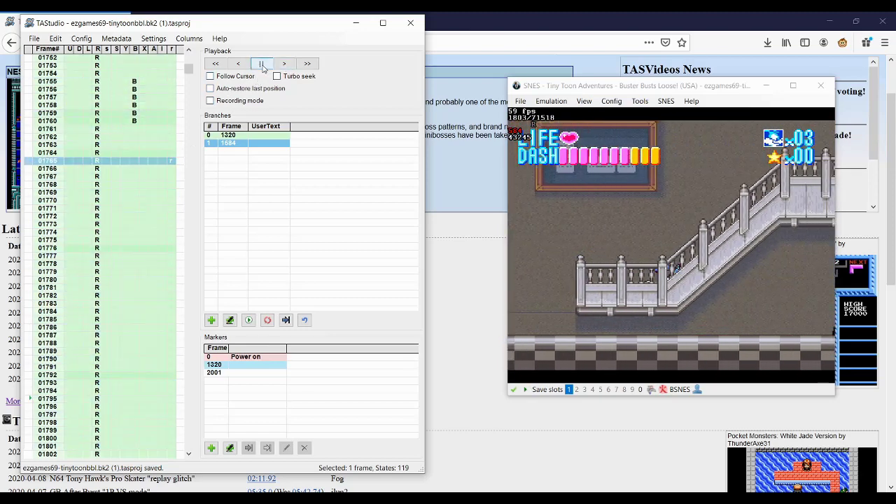
left_click(266, 66)
left_click(252, 76)
Step: Clear the B inputs on frames 1823 to 1827, turn off Follow Cursor, and play back the result
scroll(165, 131, "down", 7)
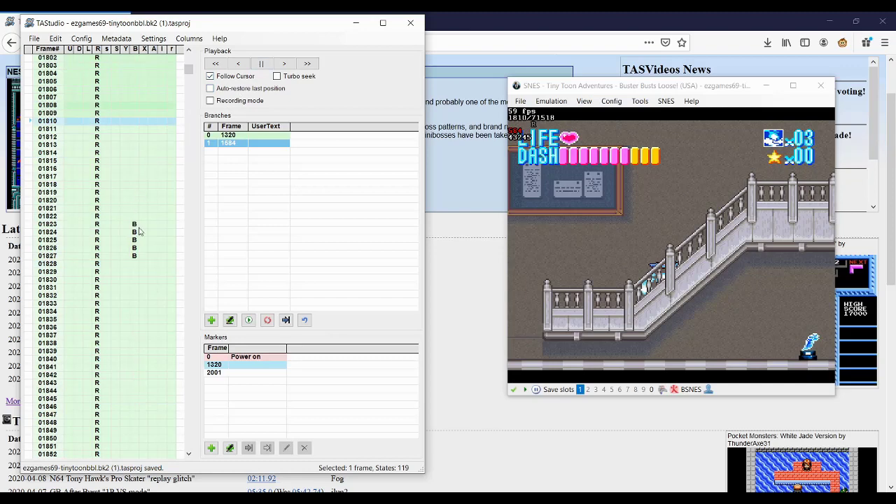
left_click_drag(137, 226, 135, 257)
left_click(252, 77)
left_click(261, 68)
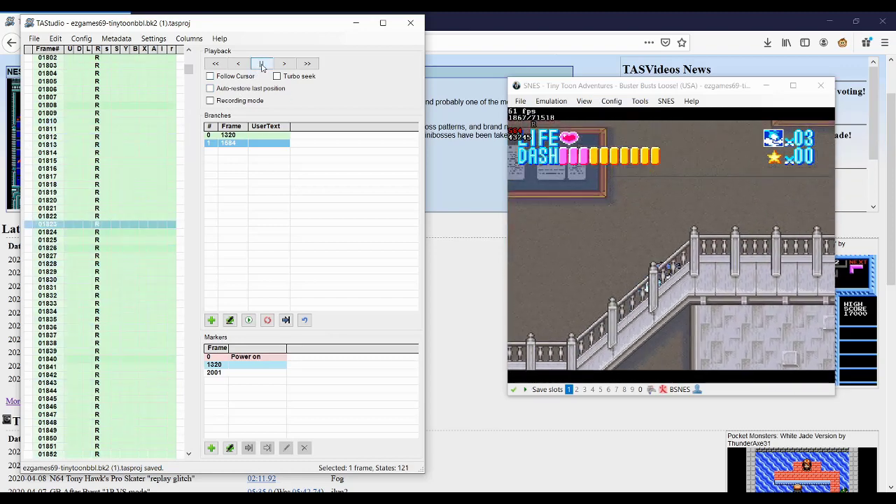
Step: Clear the continuous run of B inputs from frame 1903 onward
scroll(115, 154, "down", 5)
scroll(120, 168, "down", 8)
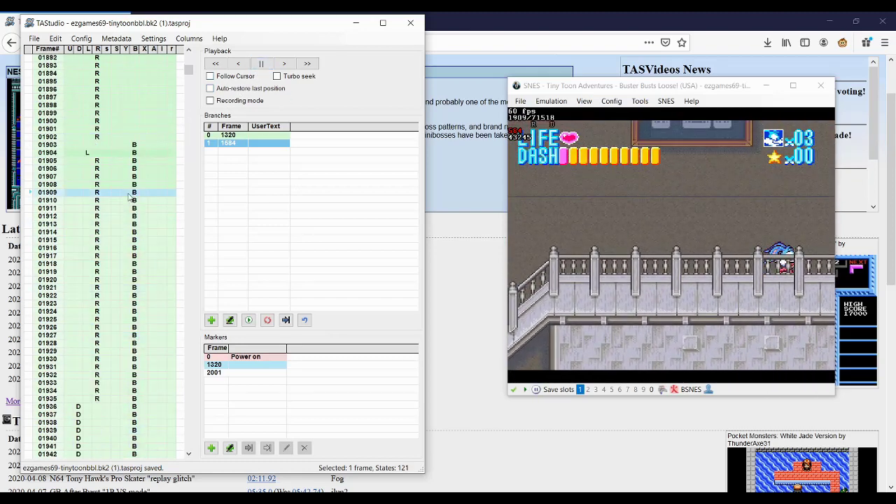
left_click_drag(134, 153, 139, 266)
scroll(139, 182, "down", 8)
scroll(105, 154, "up", 6)
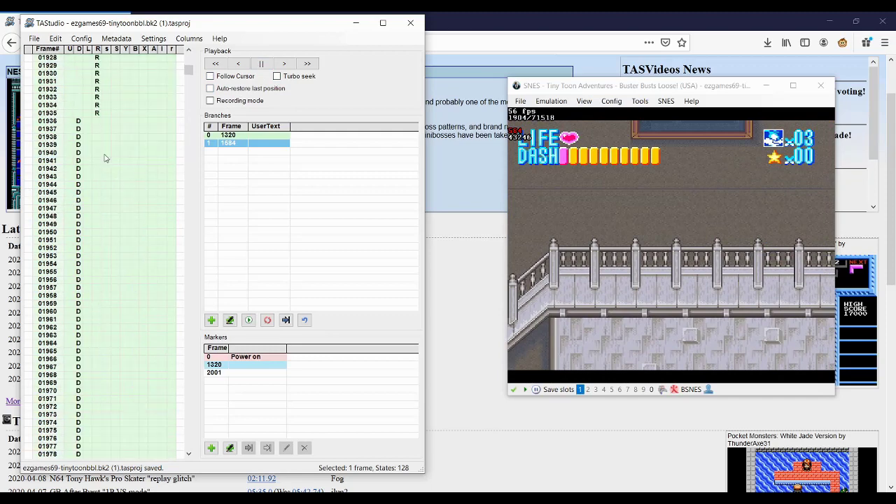
Step: Hold Right on frames 1903 and 1904 in place of the Left input, and play to about frame 1954
scroll(100, 79, "up", 2)
left_click_drag(97, 106, 97, 98)
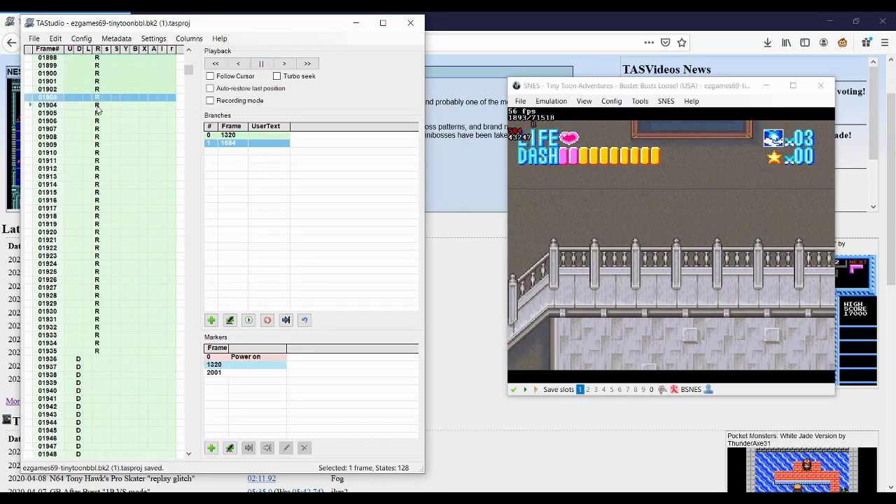
left_click(262, 64)
scroll(112, 160, "down", 12)
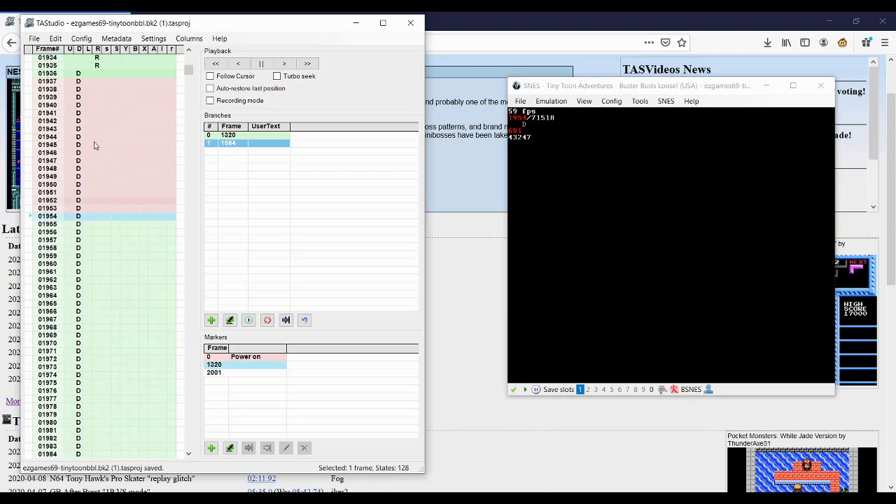
Step: Go back to frame 1936 and select frames 1937 to 2001 to compare the new ending with the marker at 2001
scroll(50, 112, "up", 2)
left_click(48, 130)
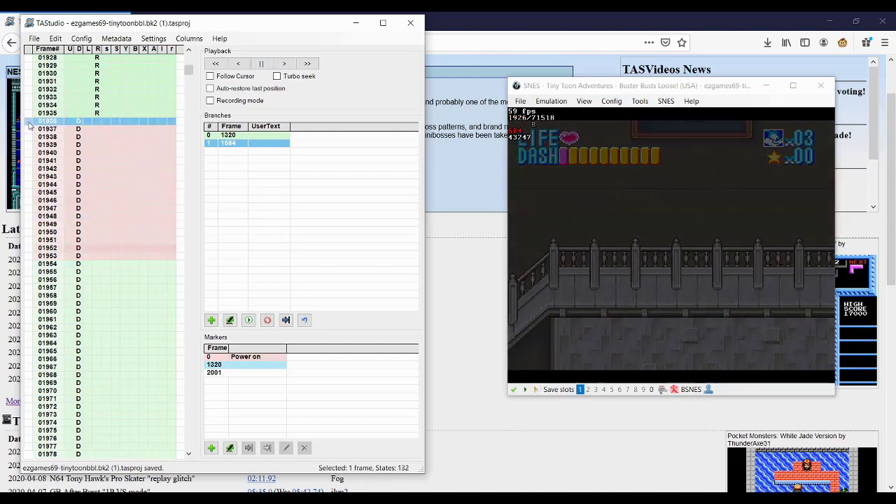
scroll(59, 163, "down", 16)
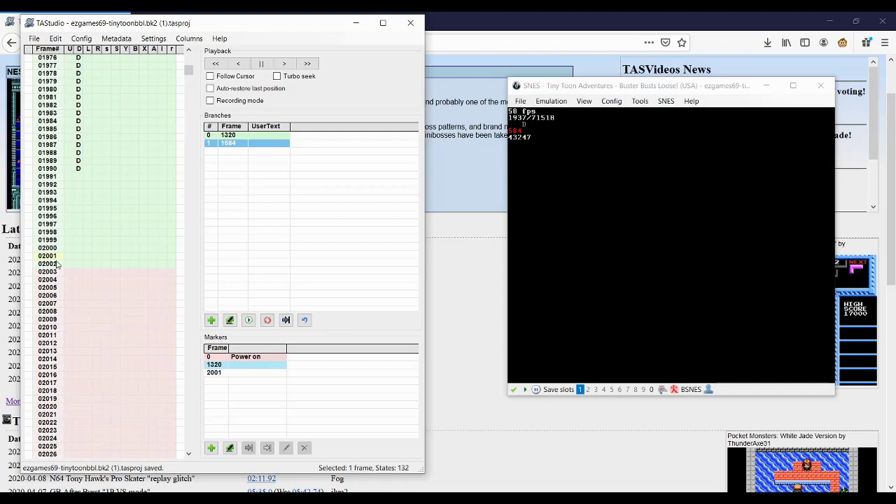
scroll(70, 161, "up", 14)
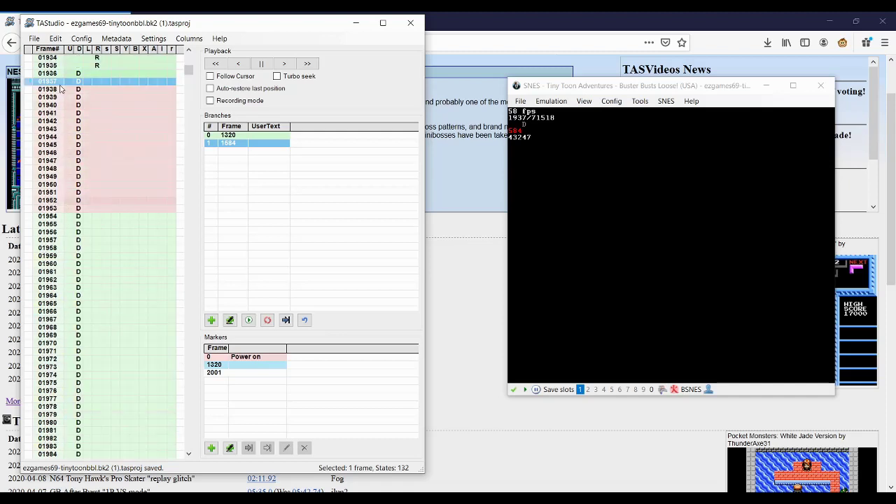
left_click_drag(59, 84, 57, 306)
scroll(53, 196, "down", 12)
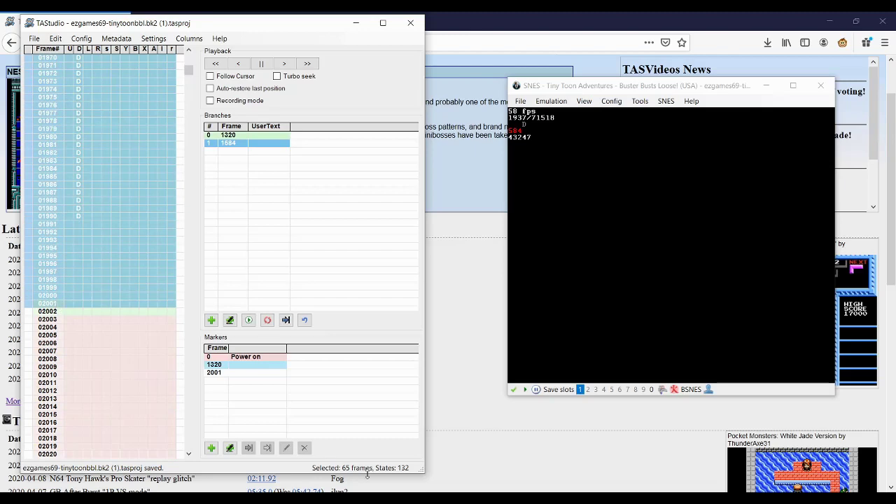
scroll(110, 186, "up", 20)
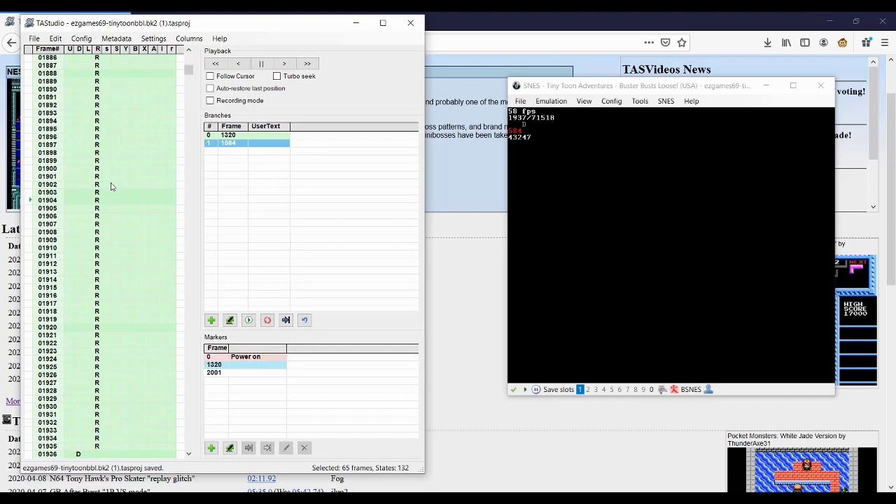
Step: Jump to the branch saved at frame 1584, replay to about frame 1632, and enable Follow Cursor
right_click(213, 144)
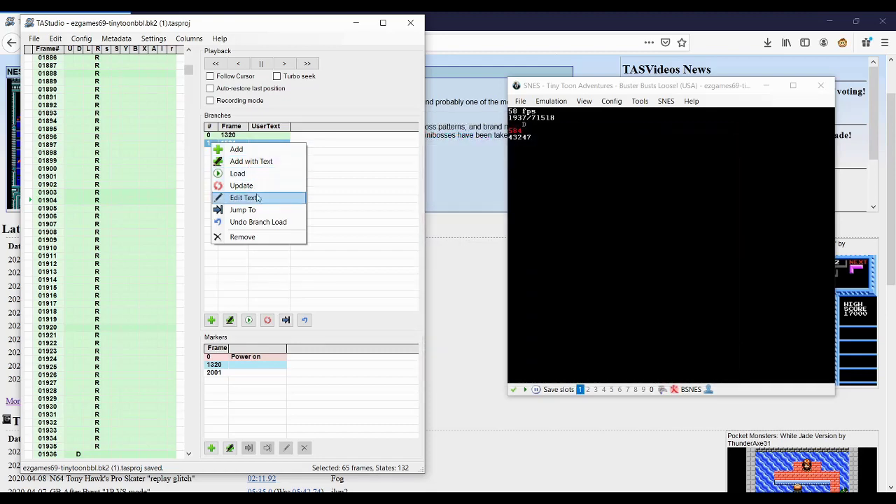
left_click(256, 210)
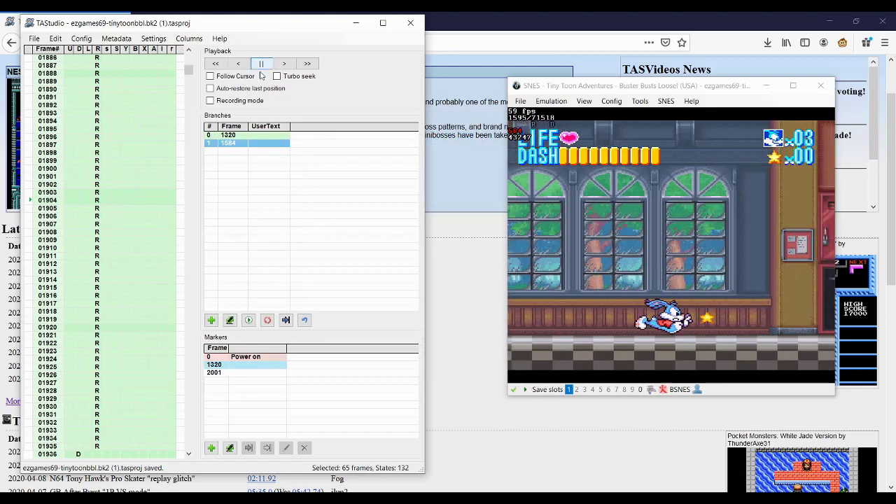
left_click(260, 65)
left_click(246, 76)
scroll(87, 127, "up", 10)
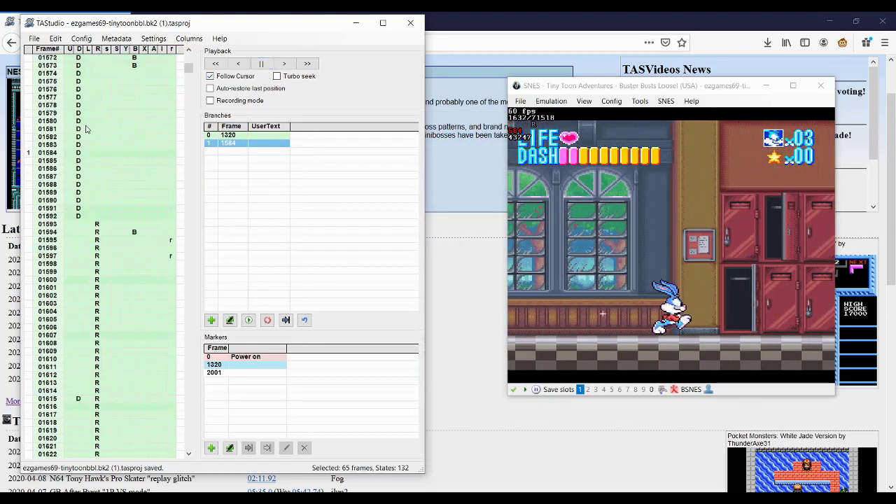
Step: Return to frame 1584, update branch 1 with the current inputs, and open that branch's list of actions
left_click(40, 153)
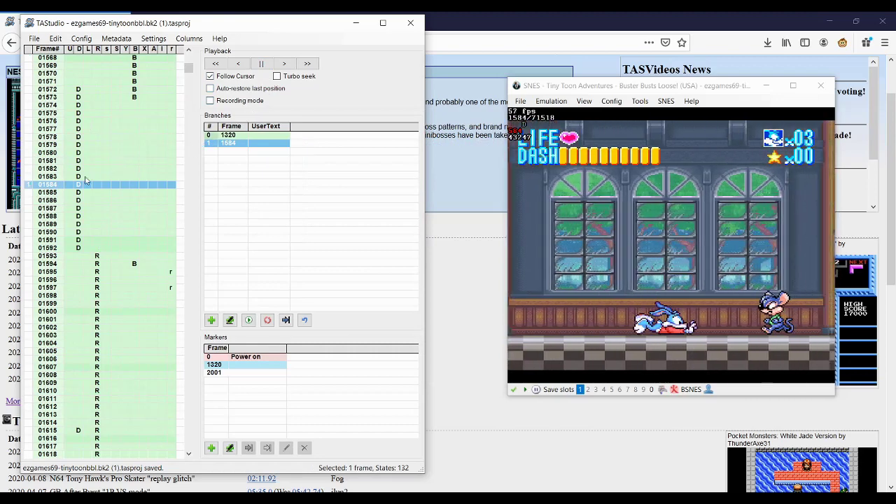
right_click(237, 146)
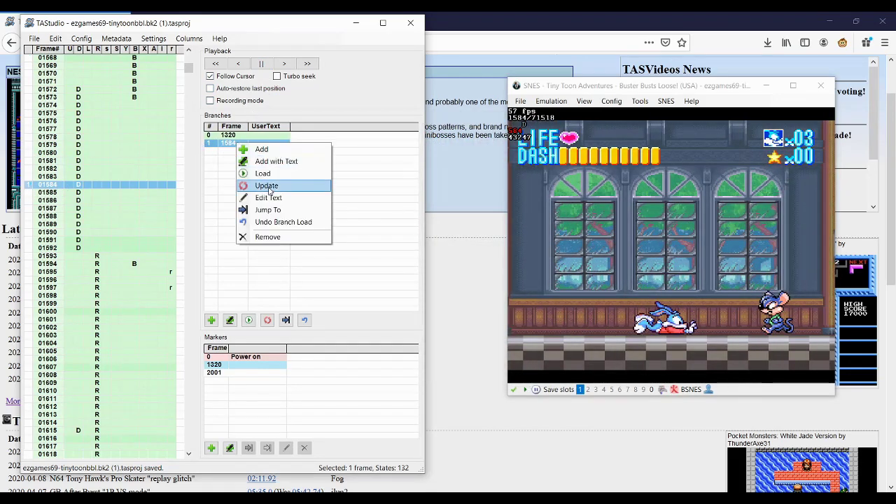
left_click(268, 185)
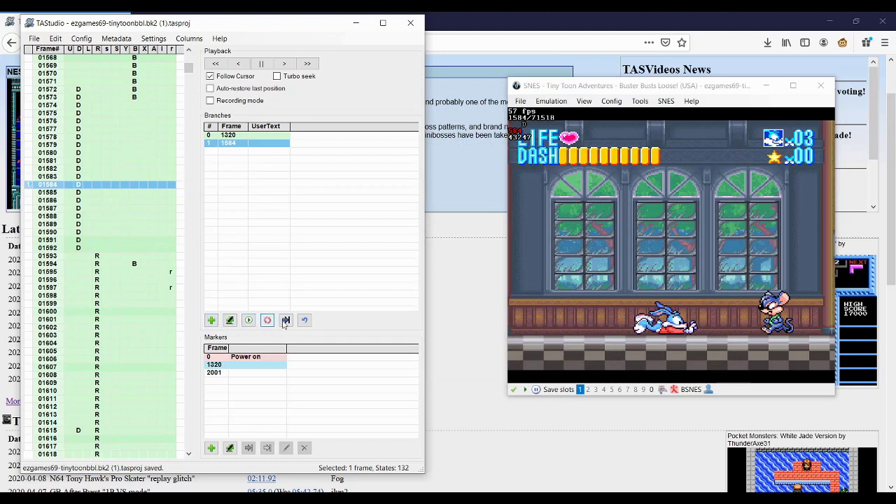
right_click(231, 147)
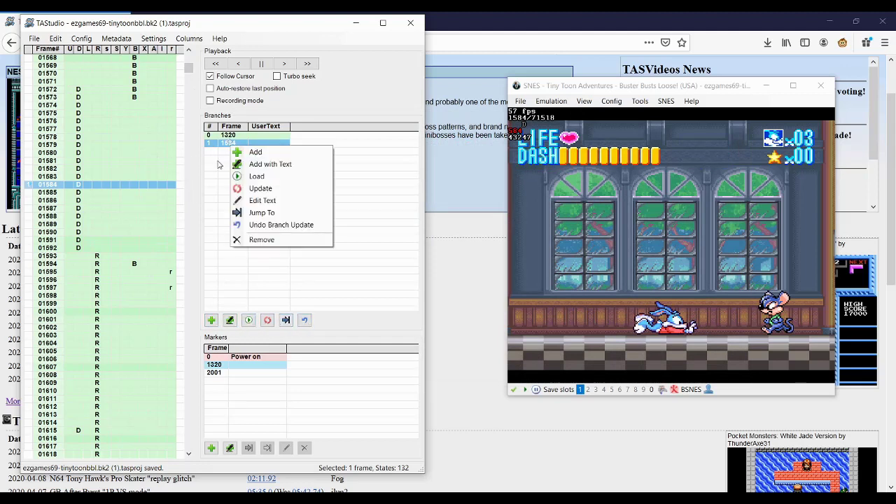
Step: Close the branch's action list and update branch 1 at frame 1579, and again at frame 1585
key("Escape")
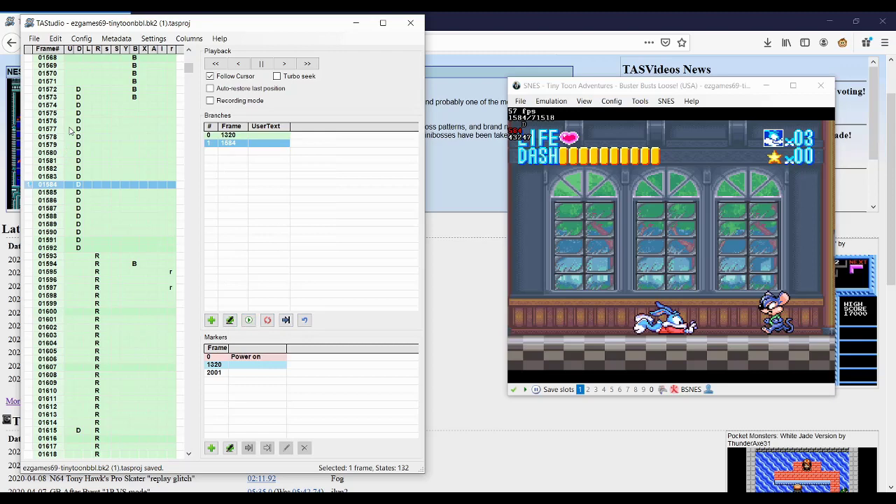
left_click(28, 145)
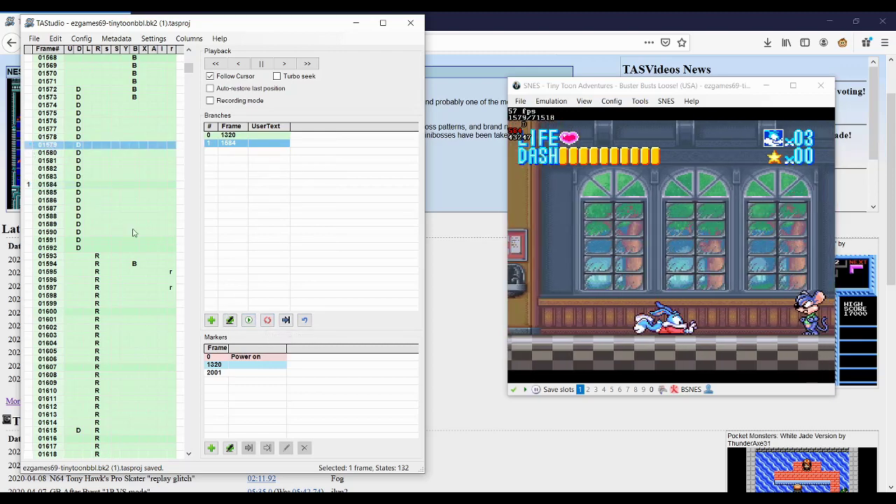
left_click(269, 320)
left_click(32, 194)
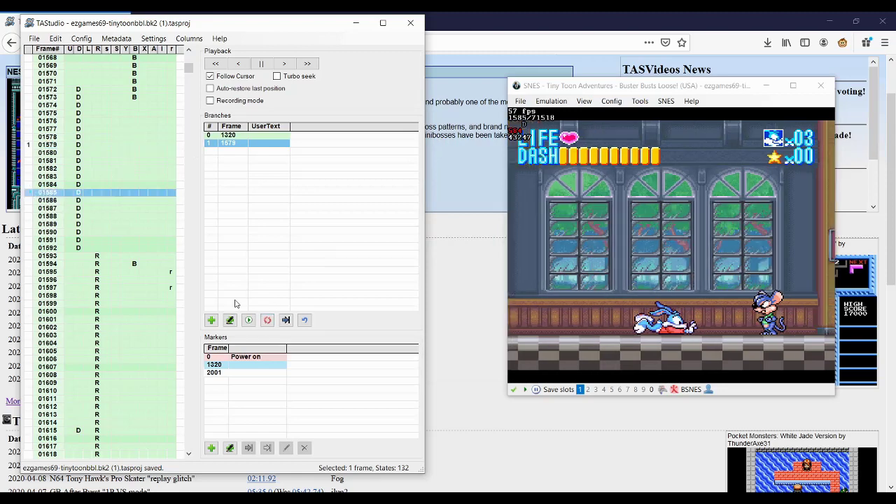
left_click(267, 320)
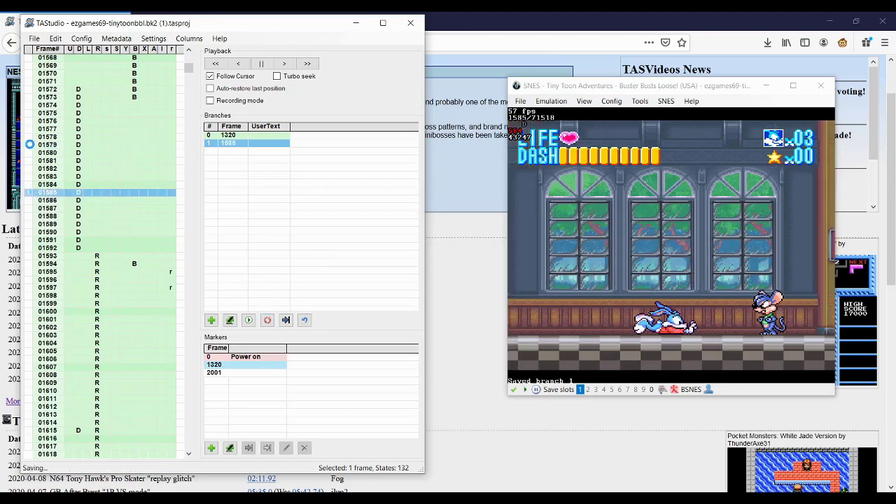
Step: Move branch 1 between frames 1579 and 1585 by updating it at each, ending with an update at frame 1579
left_click(30, 144)
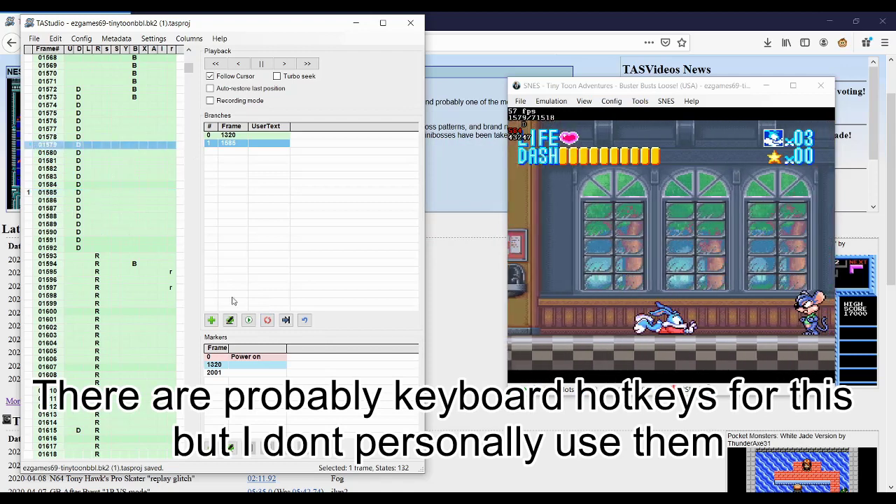
left_click(267, 320)
left_click(32, 194)
left_click(267, 320)
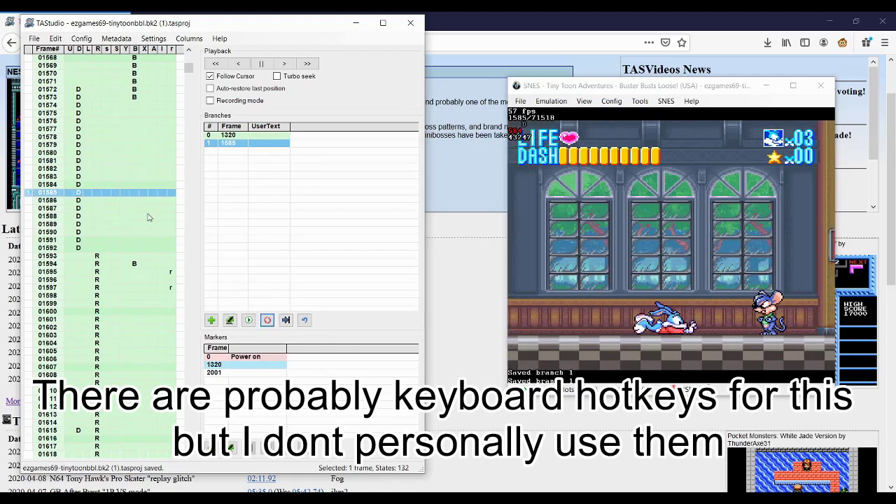
left_click(28, 144)
left_click(267, 320)
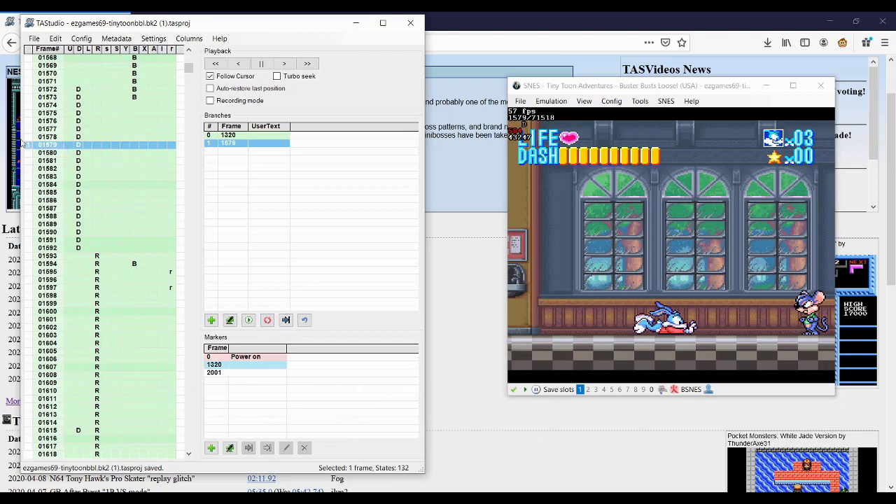
Step: Go to frame 1592 and replace the Down inputs with Right on frames 1578 to 1592
mouse_move(261, 143)
scroll(105, 220, "down", 4)
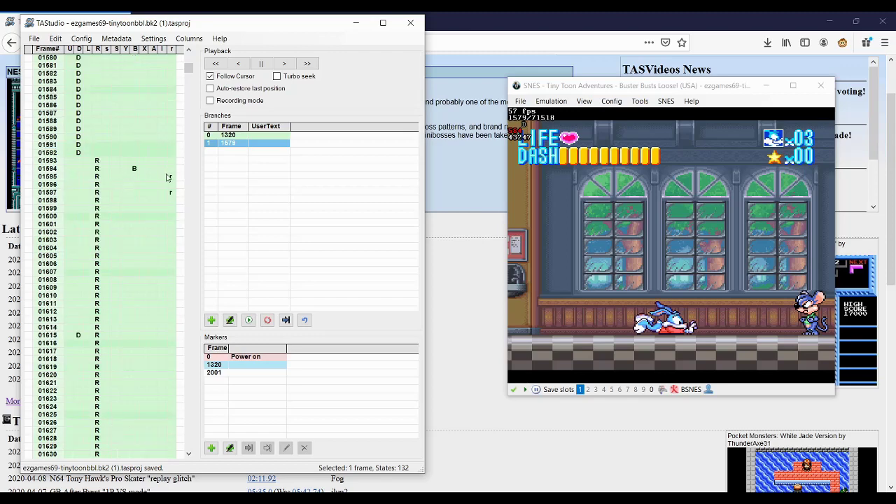
left_click(27, 155)
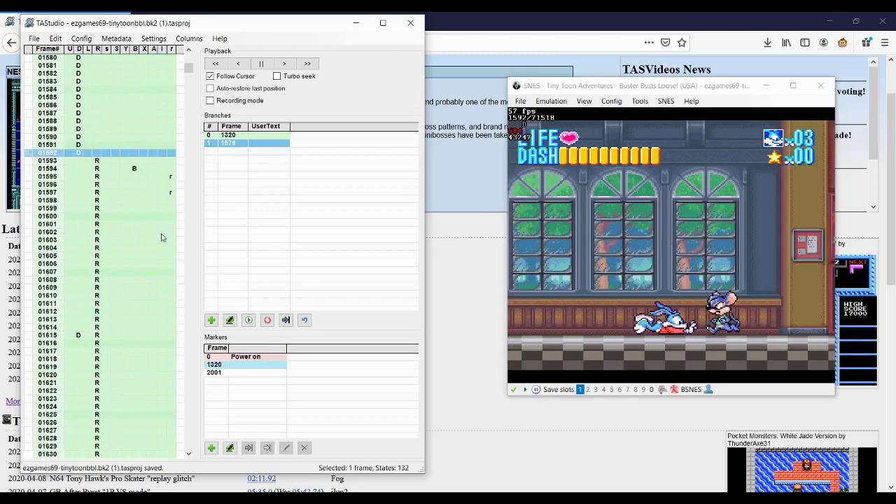
scroll(159, 210, "up", 6)
scroll(91, 162, "down", 4)
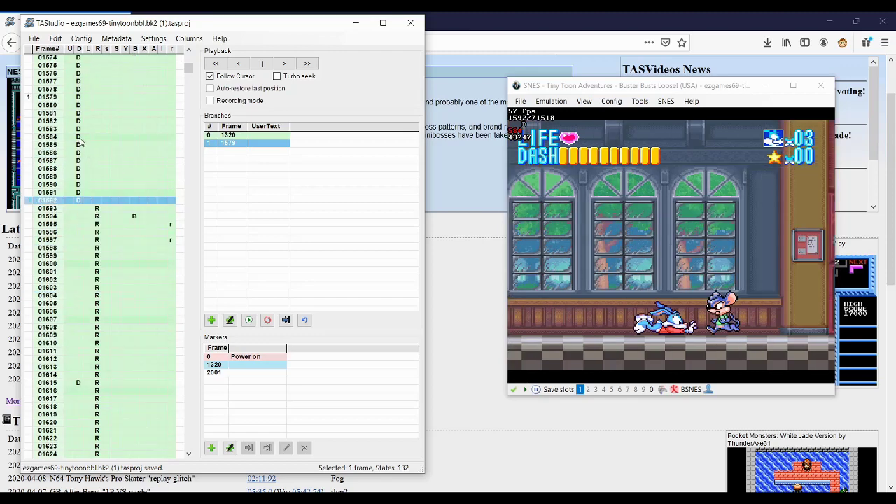
scroll(81, 144, "up", 2)
left_click(94, 138)
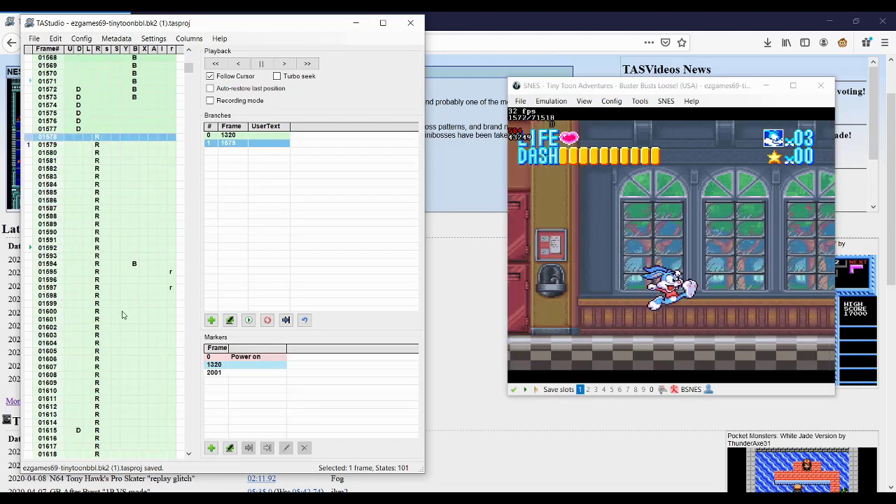
Step: Disable Follow Cursor, load branch 1 to restore its saved inputs, and undo that branch load
left_click(250, 77)
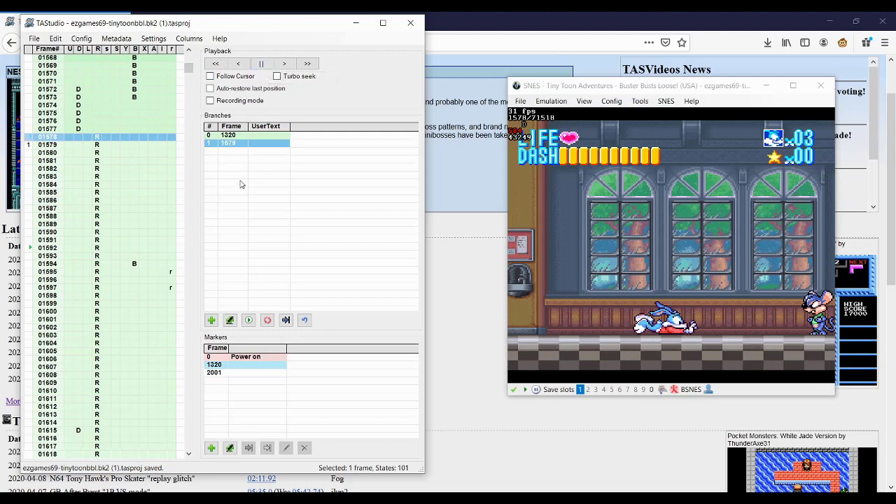
left_click(249, 321)
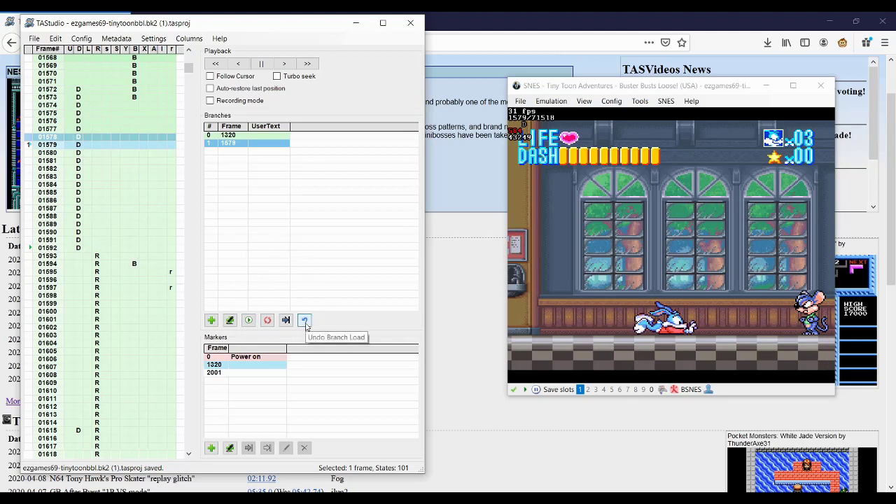
left_click(304, 320)
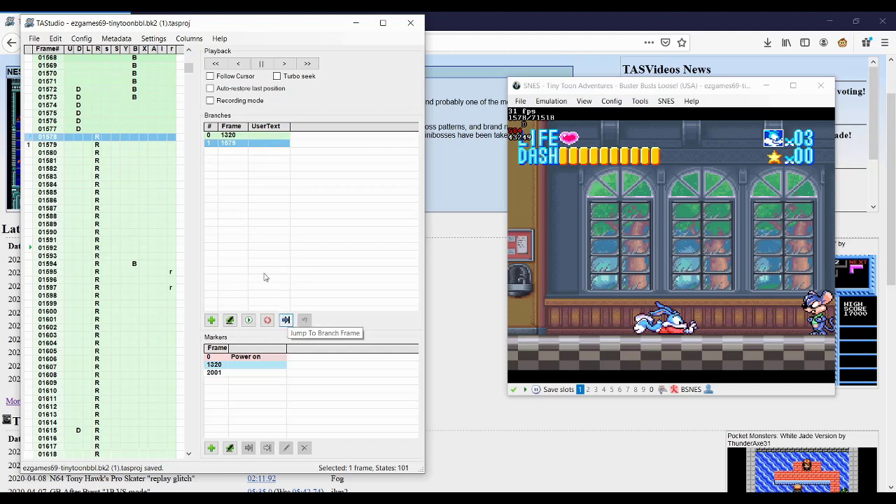
Step: Jump to branch 0's frame 1320, disable Follow Cursor, play to about frame 1366, and review the repeated jump and dash inputs
left_click(226, 135)
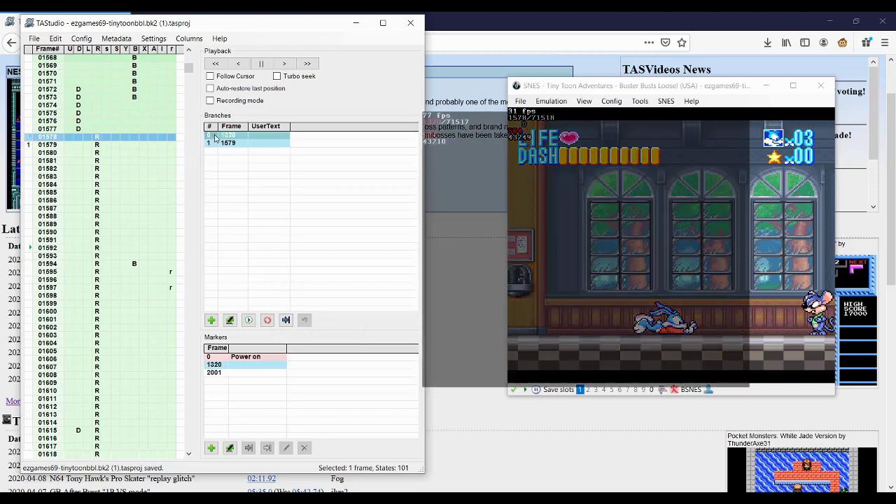
left_click(286, 320)
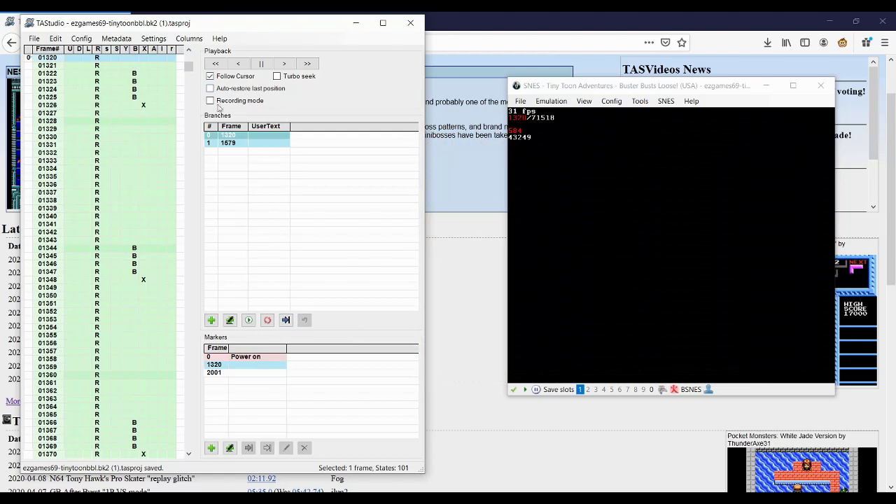
left_click(210, 75)
left_click(261, 63)
left_click(261, 63)
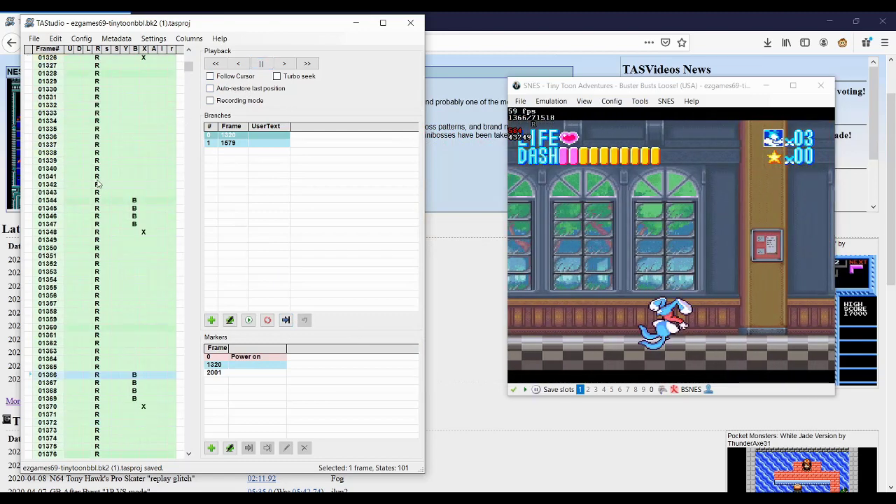
scroll(86, 140, "up", 3)
scroll(132, 216, "down", 7)
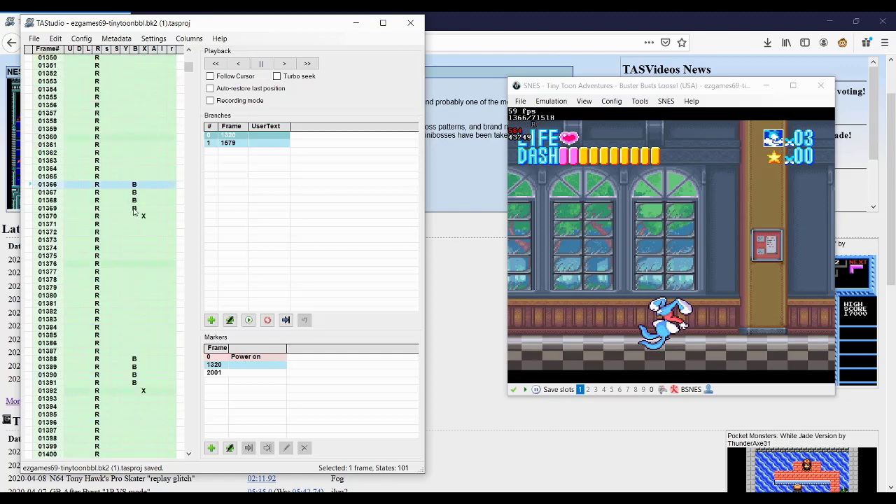
scroll(182, 209, "down", 2)
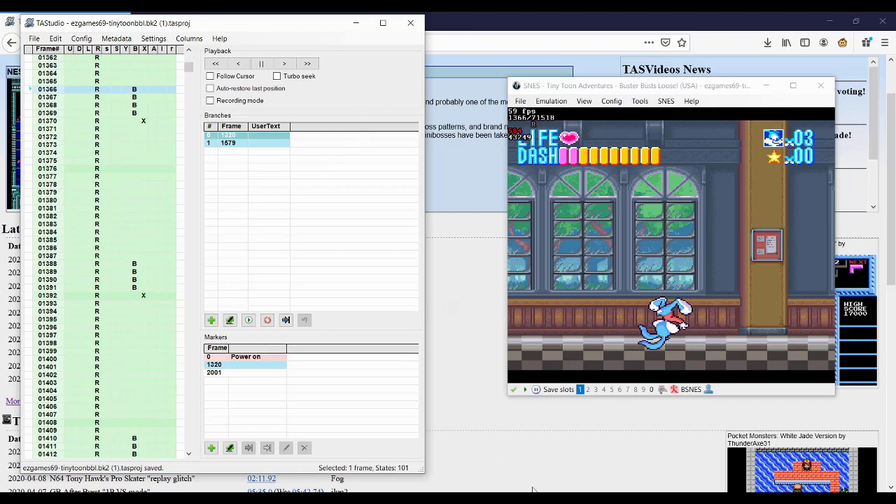
left_click(336, 498)
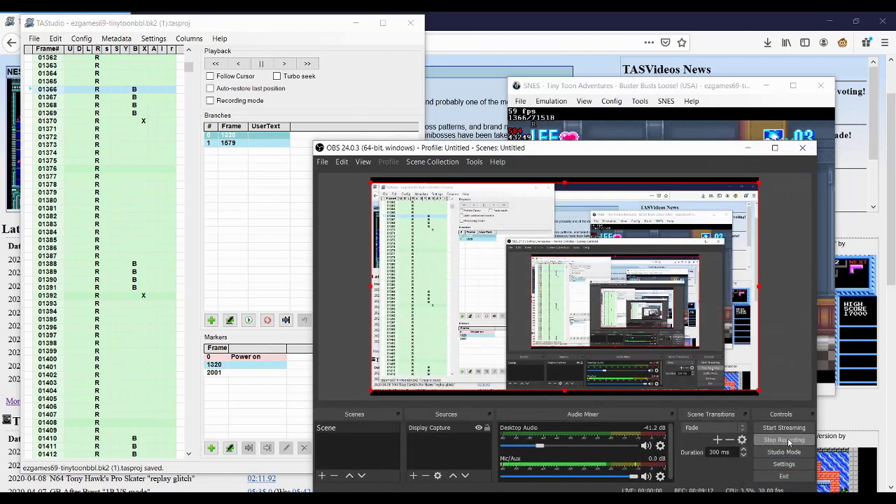